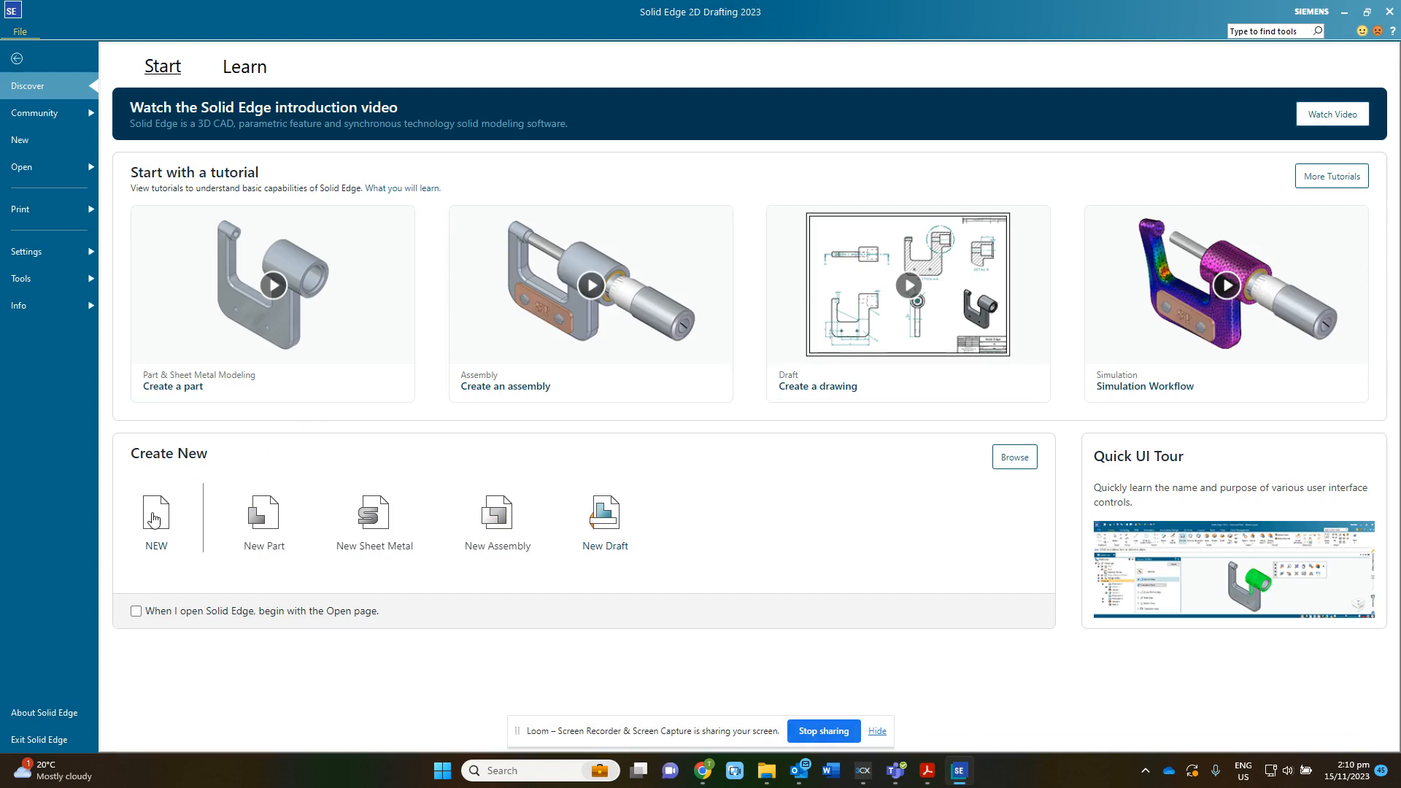
# Create a new drawing from the ISO metric draft template and switch to its 2D Model sheet
pyautogui.click(155, 517)
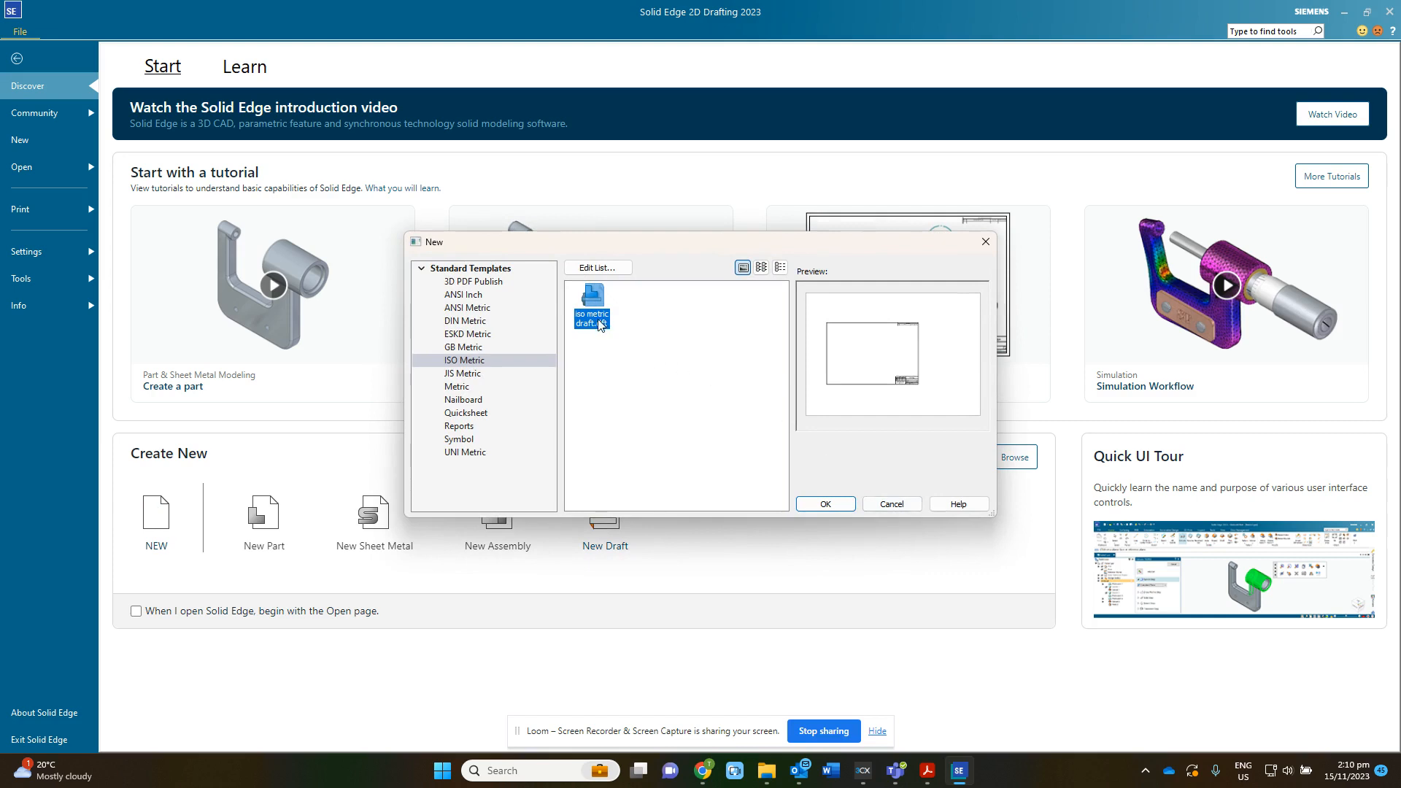
pyautogui.click(822, 506)
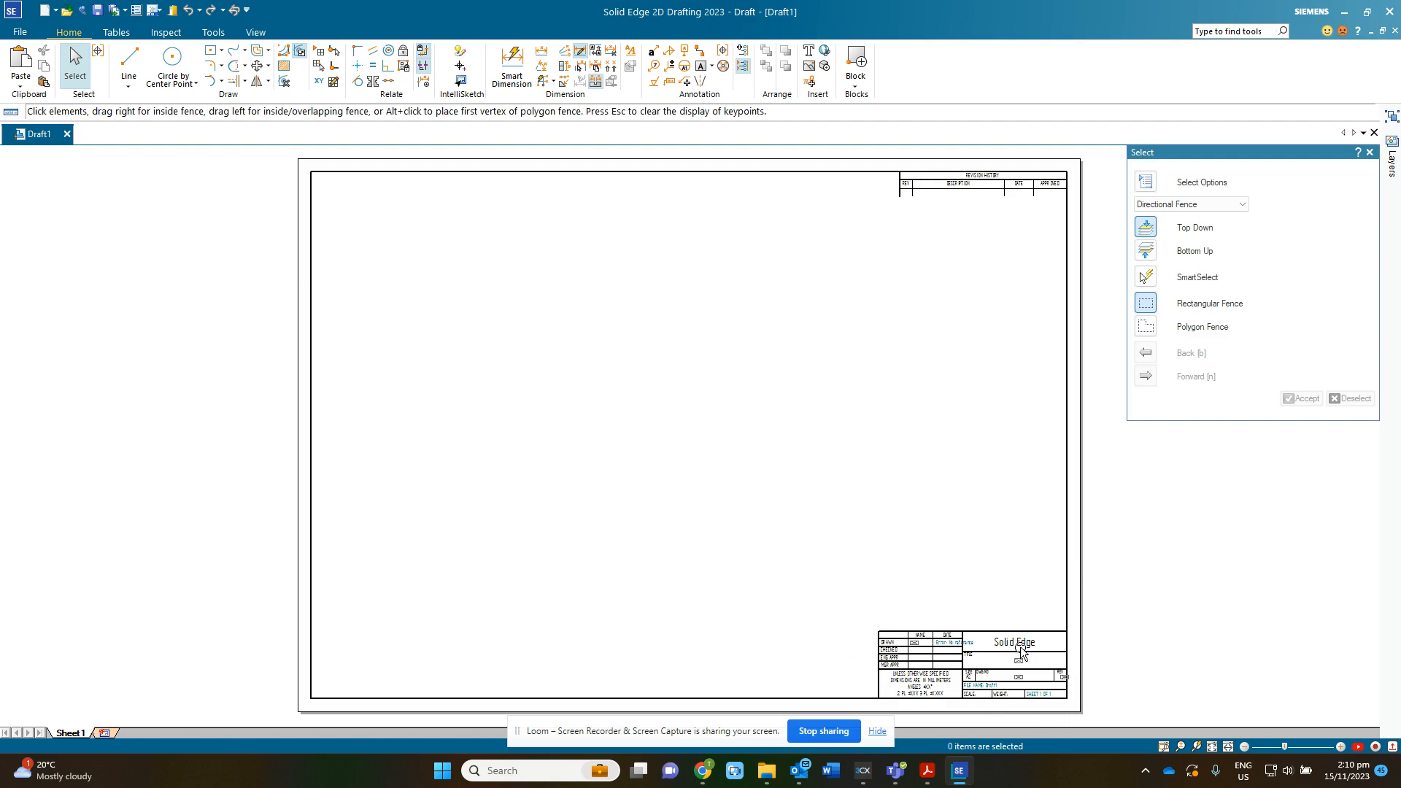
pyautogui.click(115, 33)
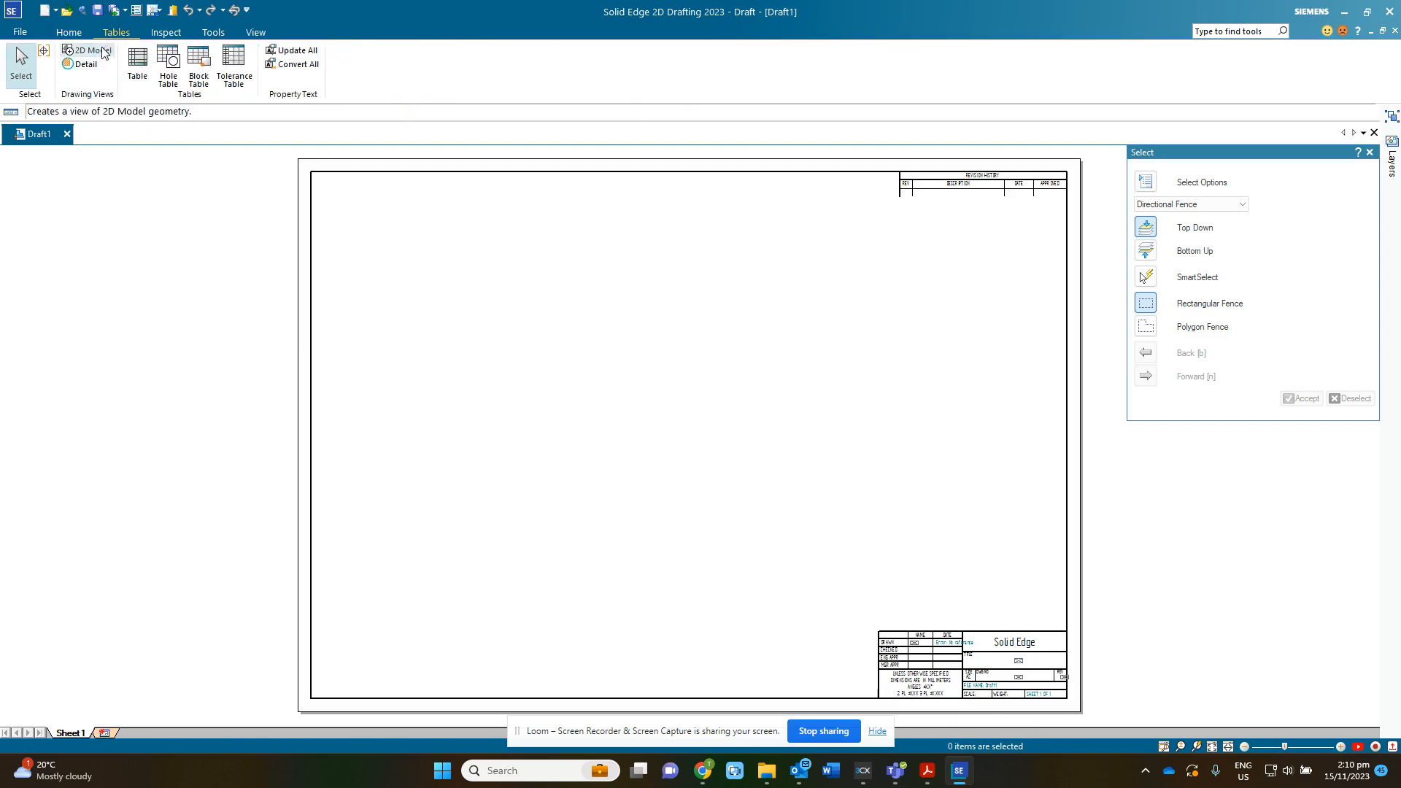
pyautogui.click(101, 53)
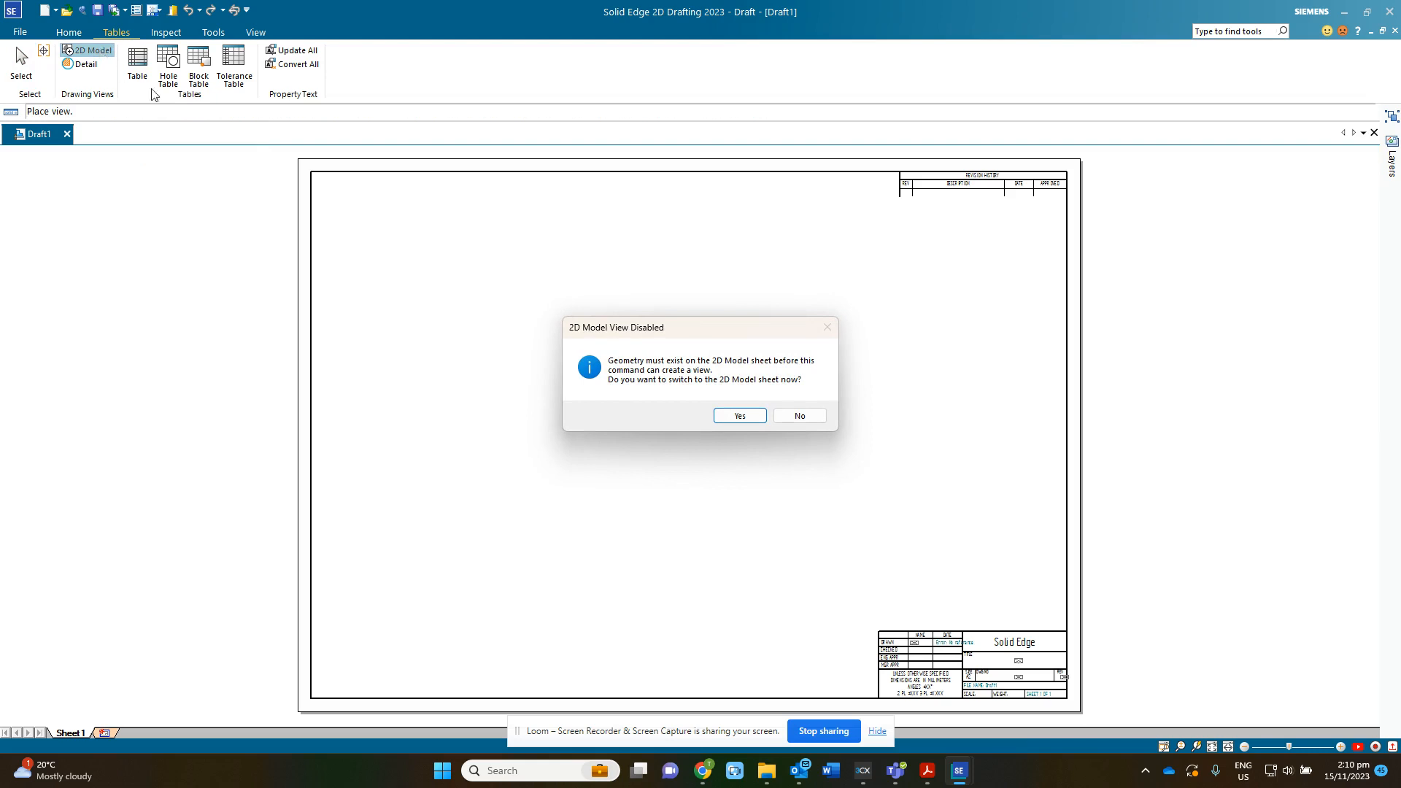
pyautogui.click(738, 415)
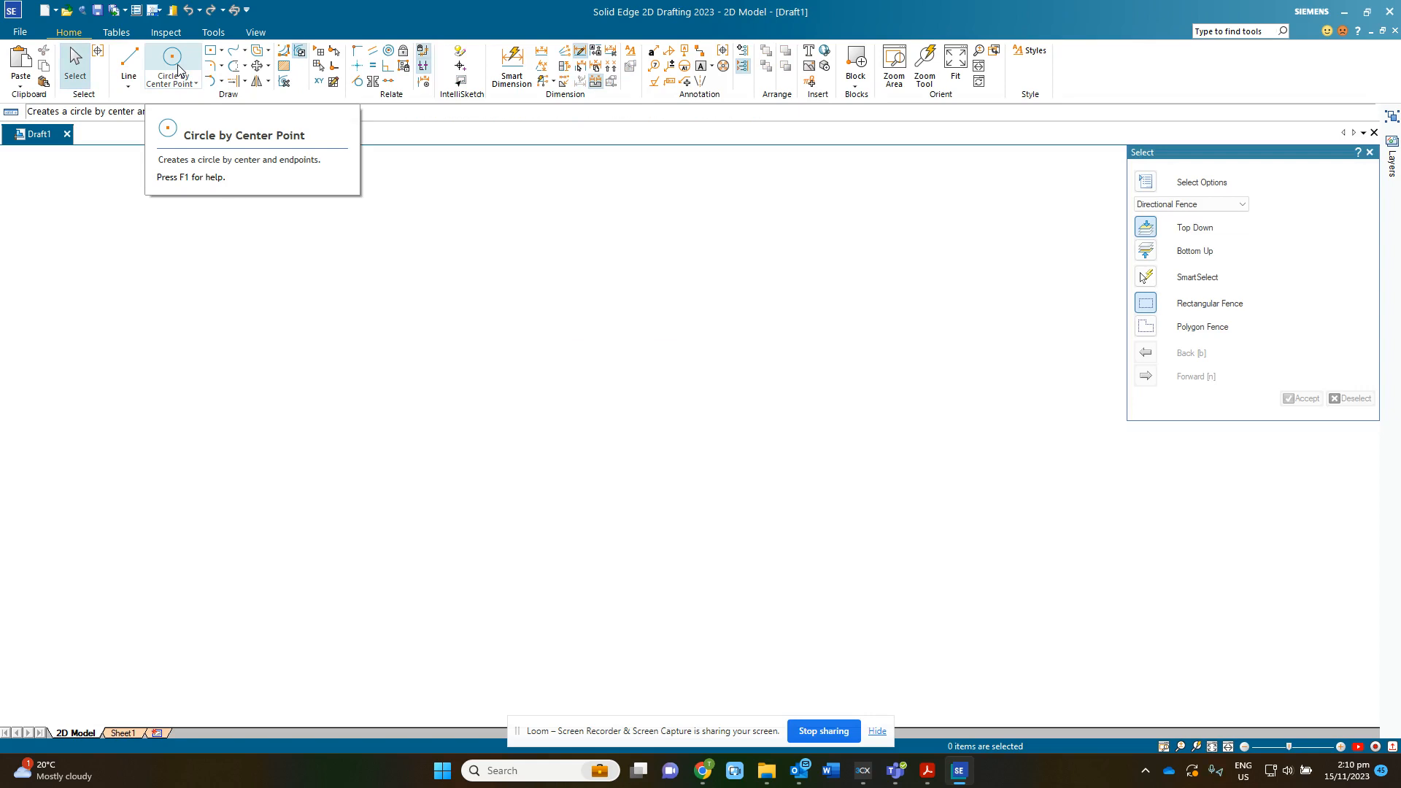
# Draw a circle with a diameter of 120 mm by centre point on the empty 2D Model sheet
pyautogui.click(174, 65)
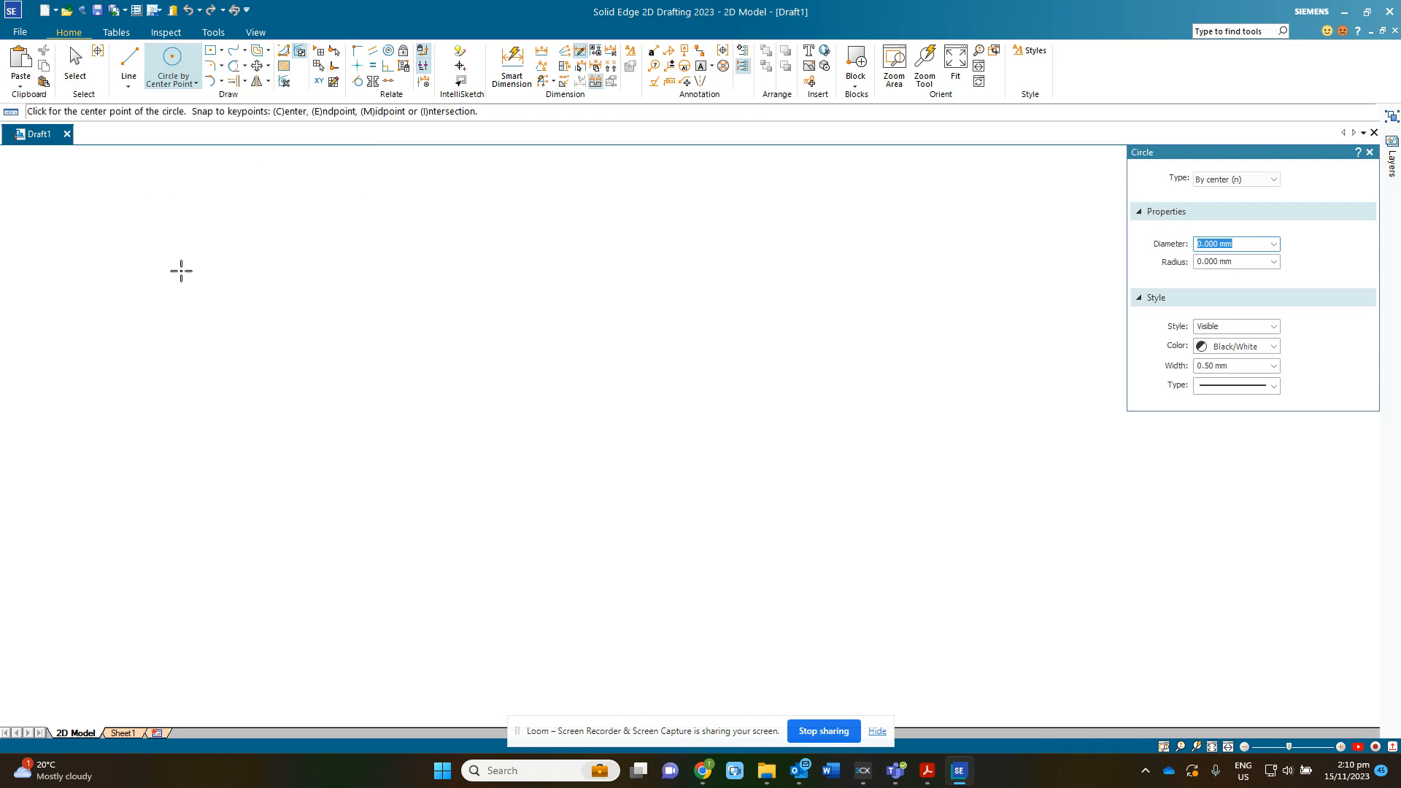
pyautogui.write('120')
pyautogui.press('Return')
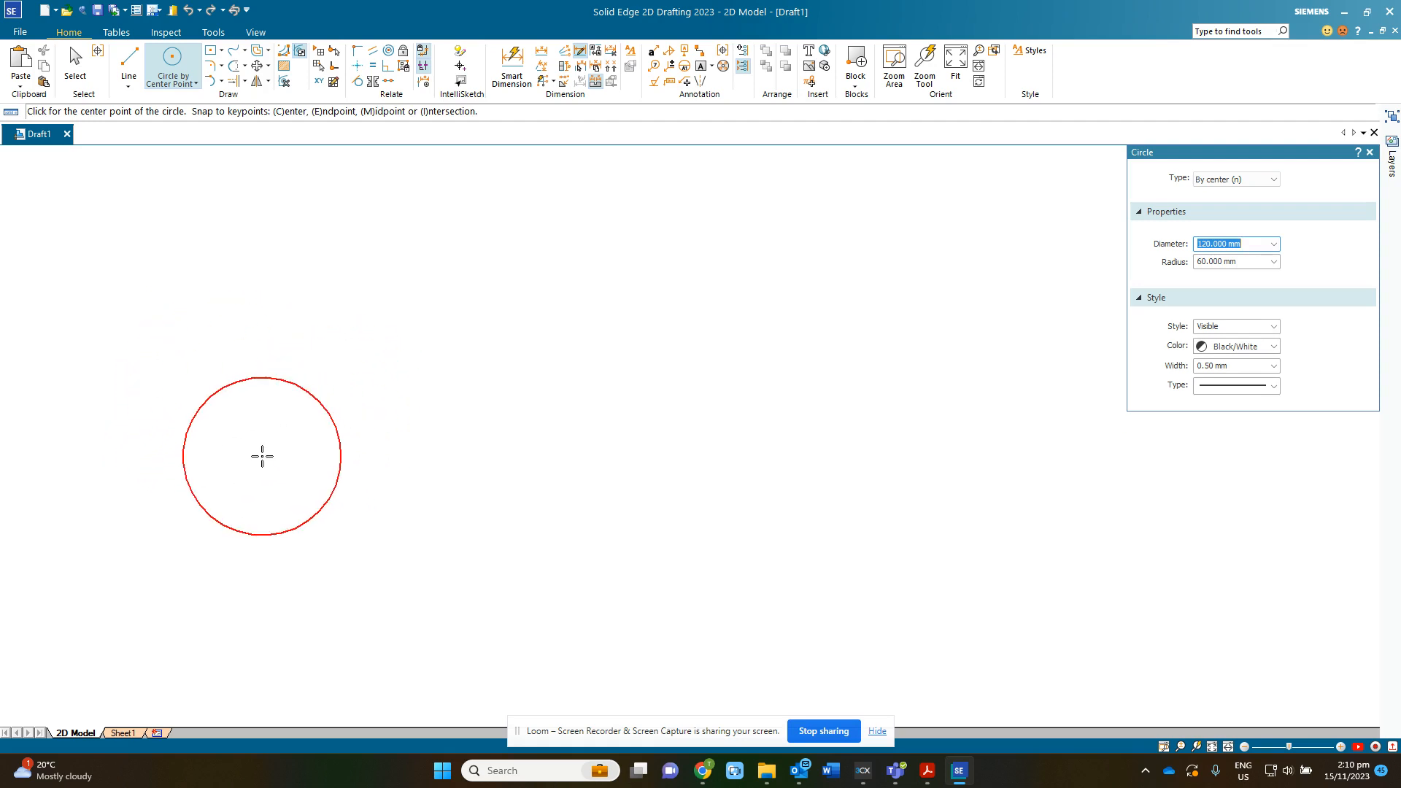
pyautogui.click(262, 456)
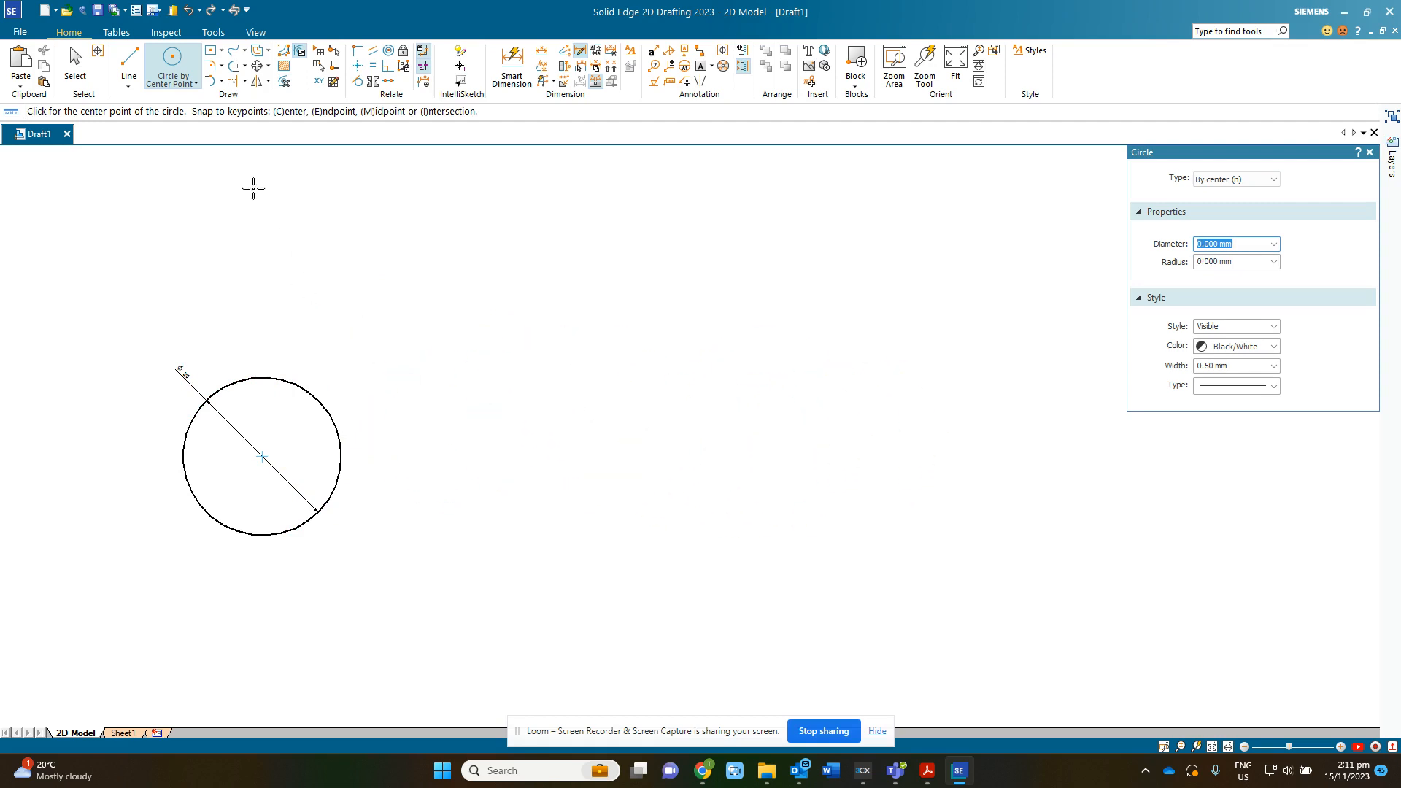
# Place a circle with a diameter of 40 mm inside the 120 mm circle, slightly off its centre
pyautogui.click(171, 57)
pyautogui.write('40')
pyautogui.press('Tab')
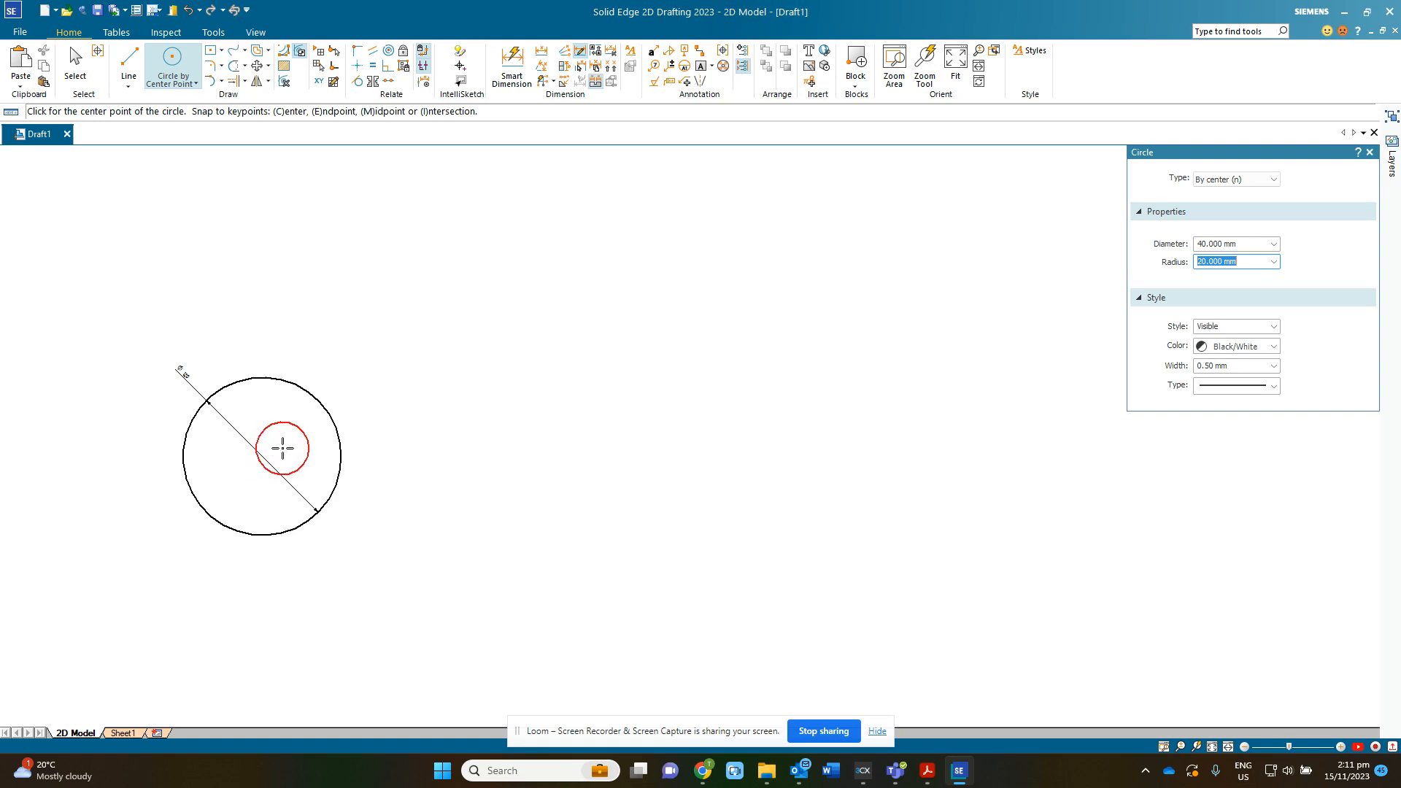
pyautogui.click(275, 447)
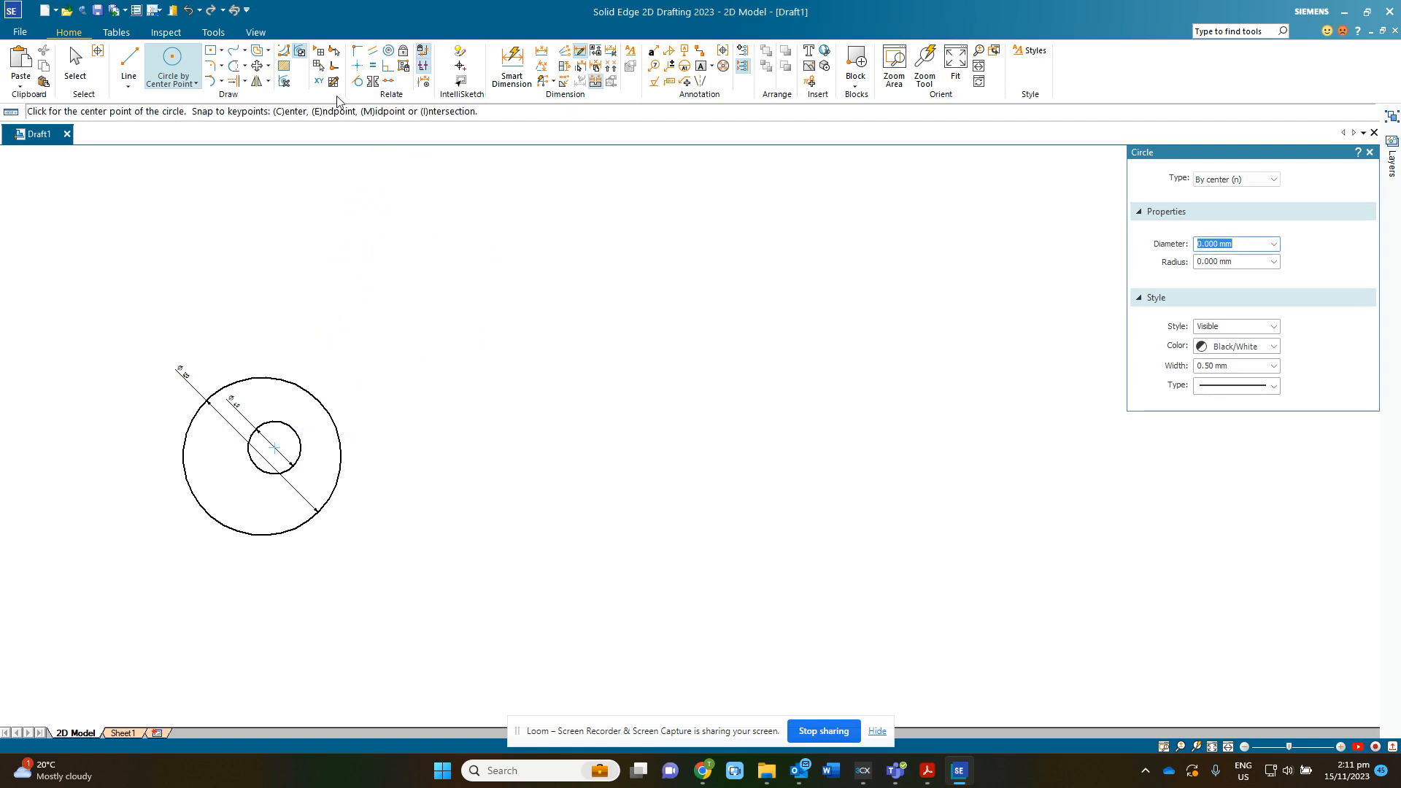
# Apply a concentric relation between the 120 mm circle and the 40 mm circle
pyautogui.click(389, 50)
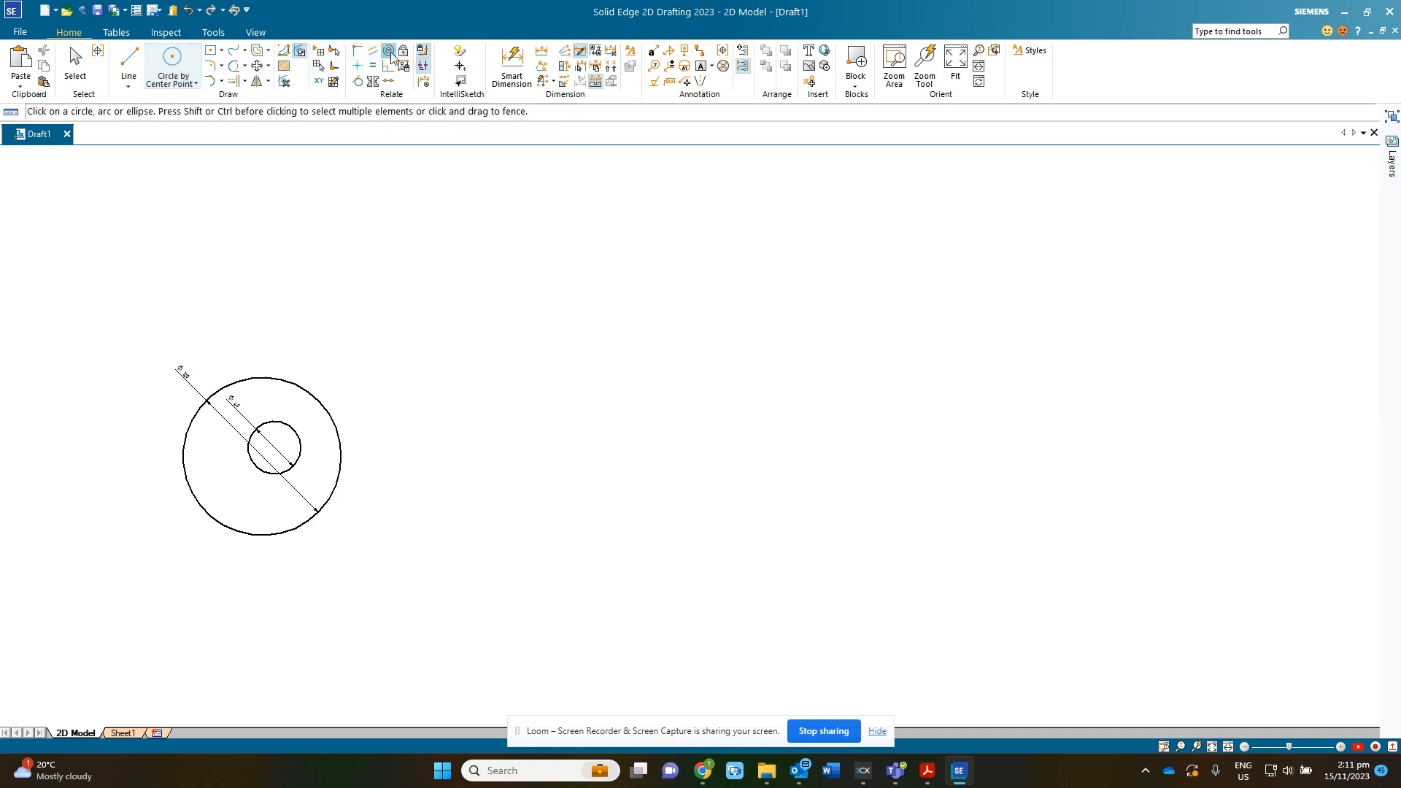
pyautogui.click(308, 394)
pyautogui.click(291, 422)
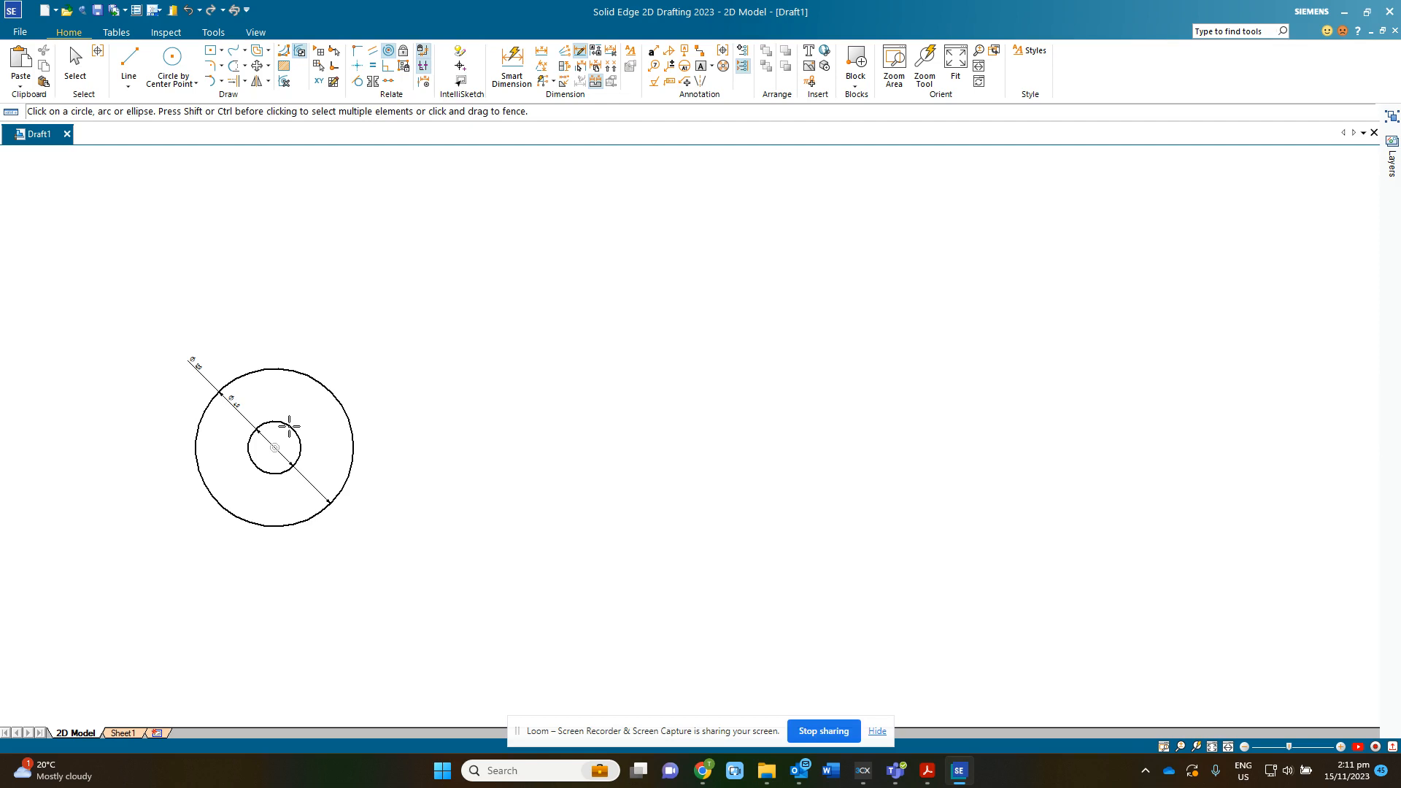
# Undo the concentric relation and delete the 40 mm inner circle
pyautogui.hotkey('ctrl', 'z')
pyautogui.click(289, 429)
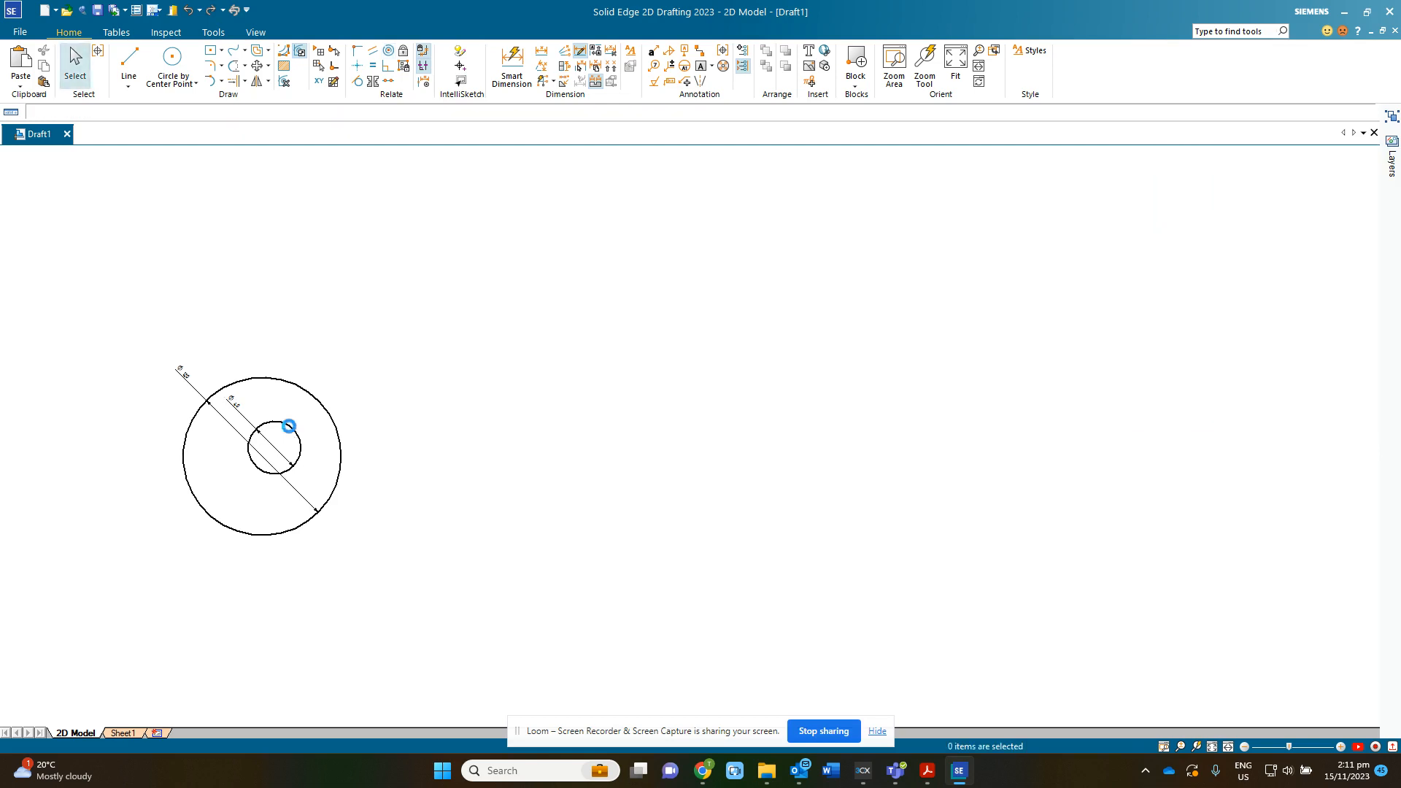
pyautogui.press('Delete')
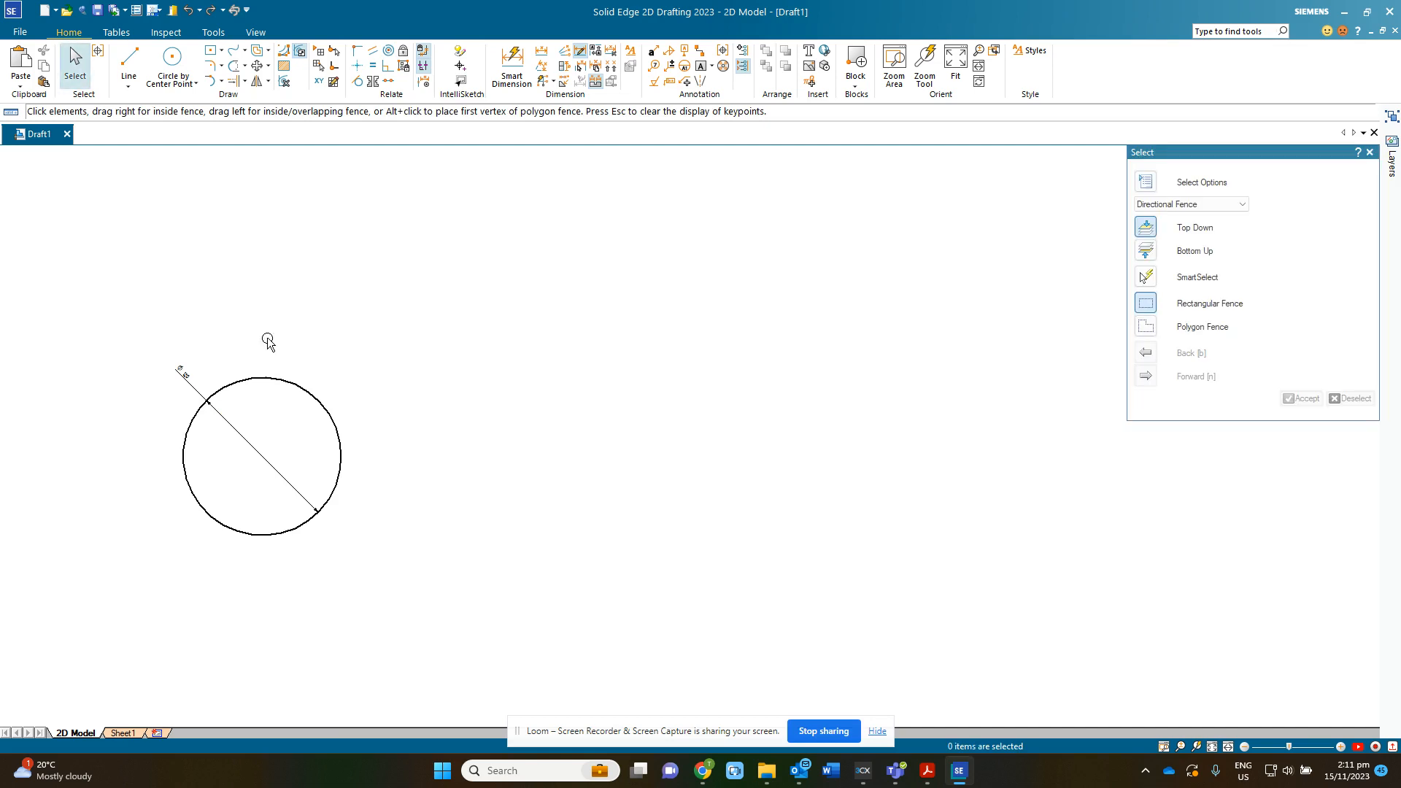
# Sketch an inner circle about 37 mm in diameter near the 120 mm circle's centre and make the two circles concentric
pyautogui.click(176, 73)
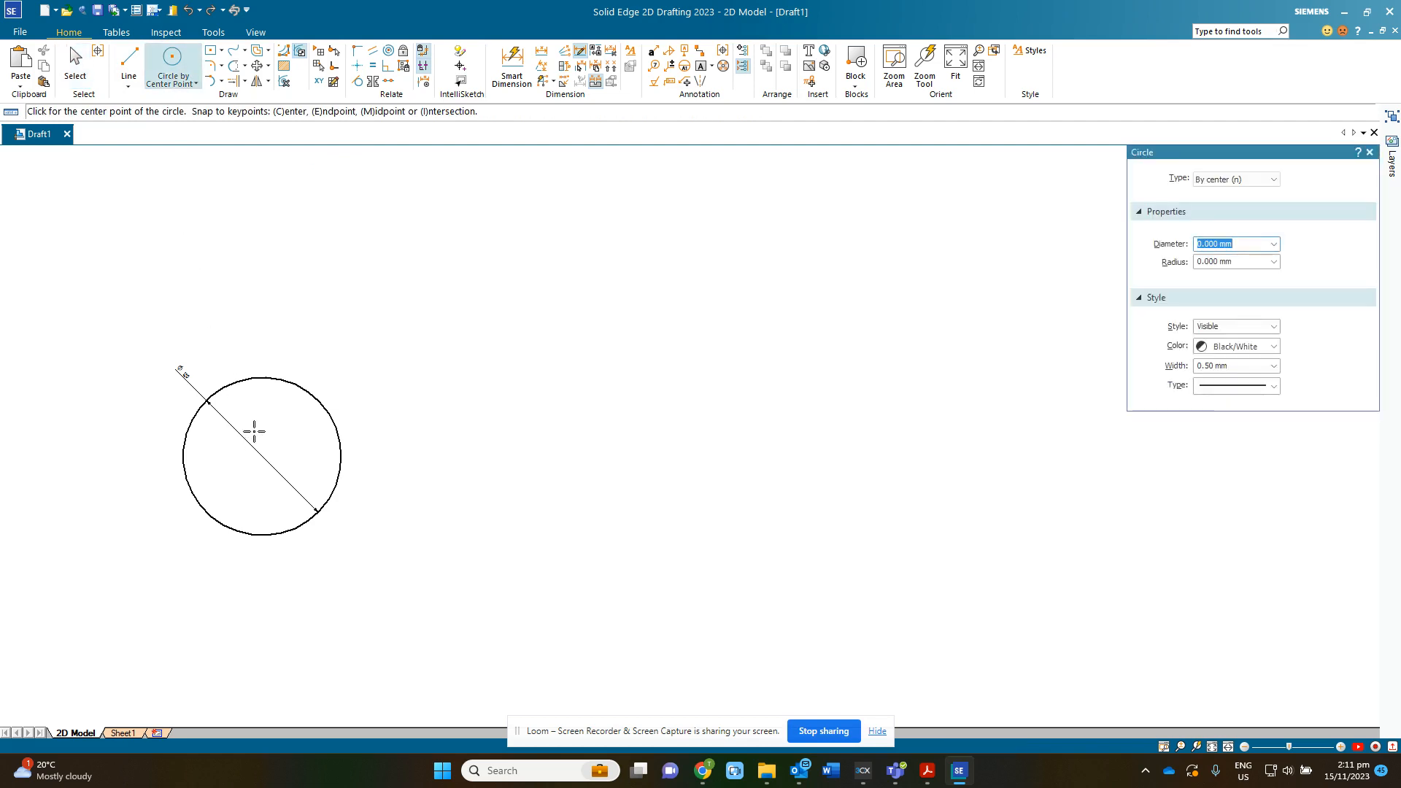
pyautogui.moveTo(256, 426)
pyautogui.mouseDown()
pyautogui.moveTo(268, 431)
pyautogui.moveTo(249, 431)
pyautogui.mouseUp()
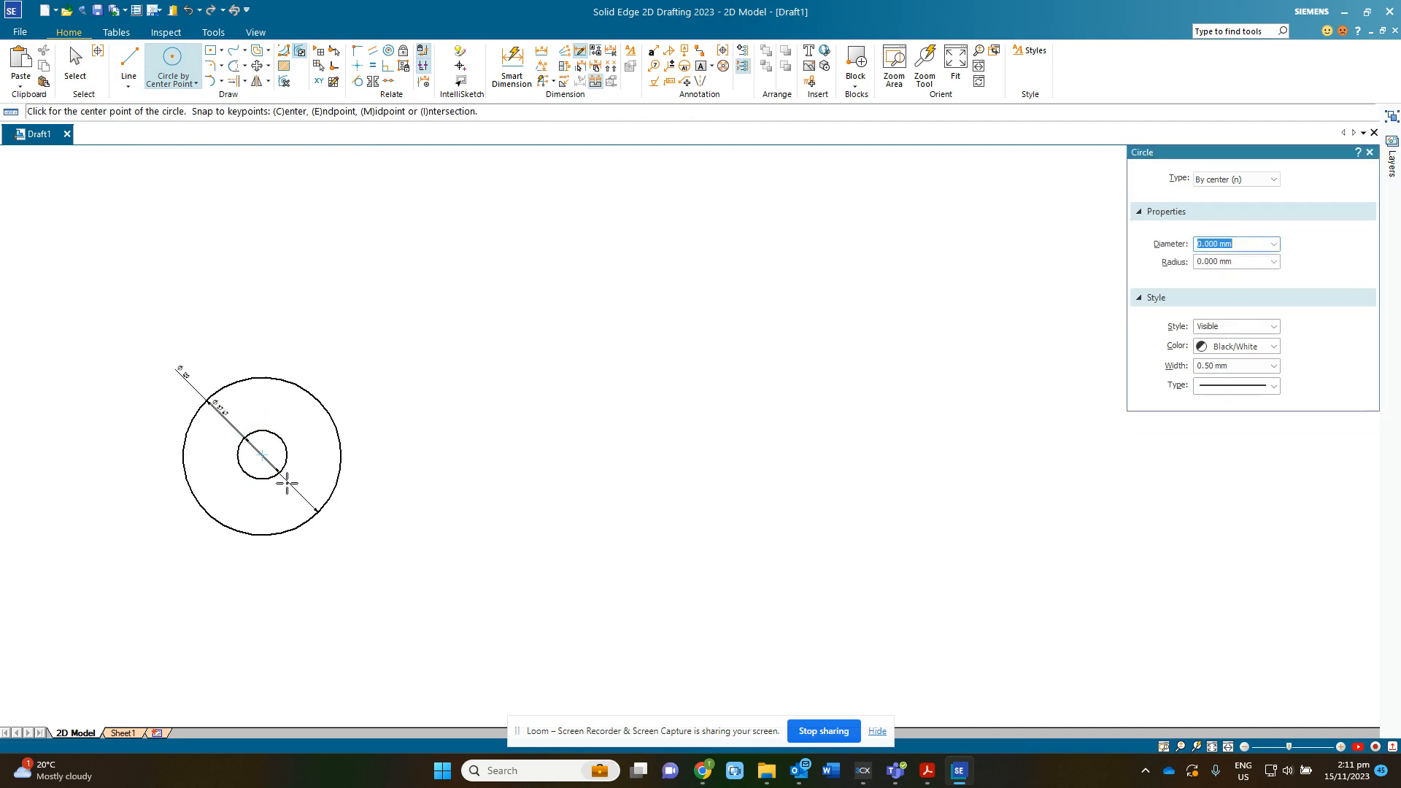
pyautogui.click(388, 50)
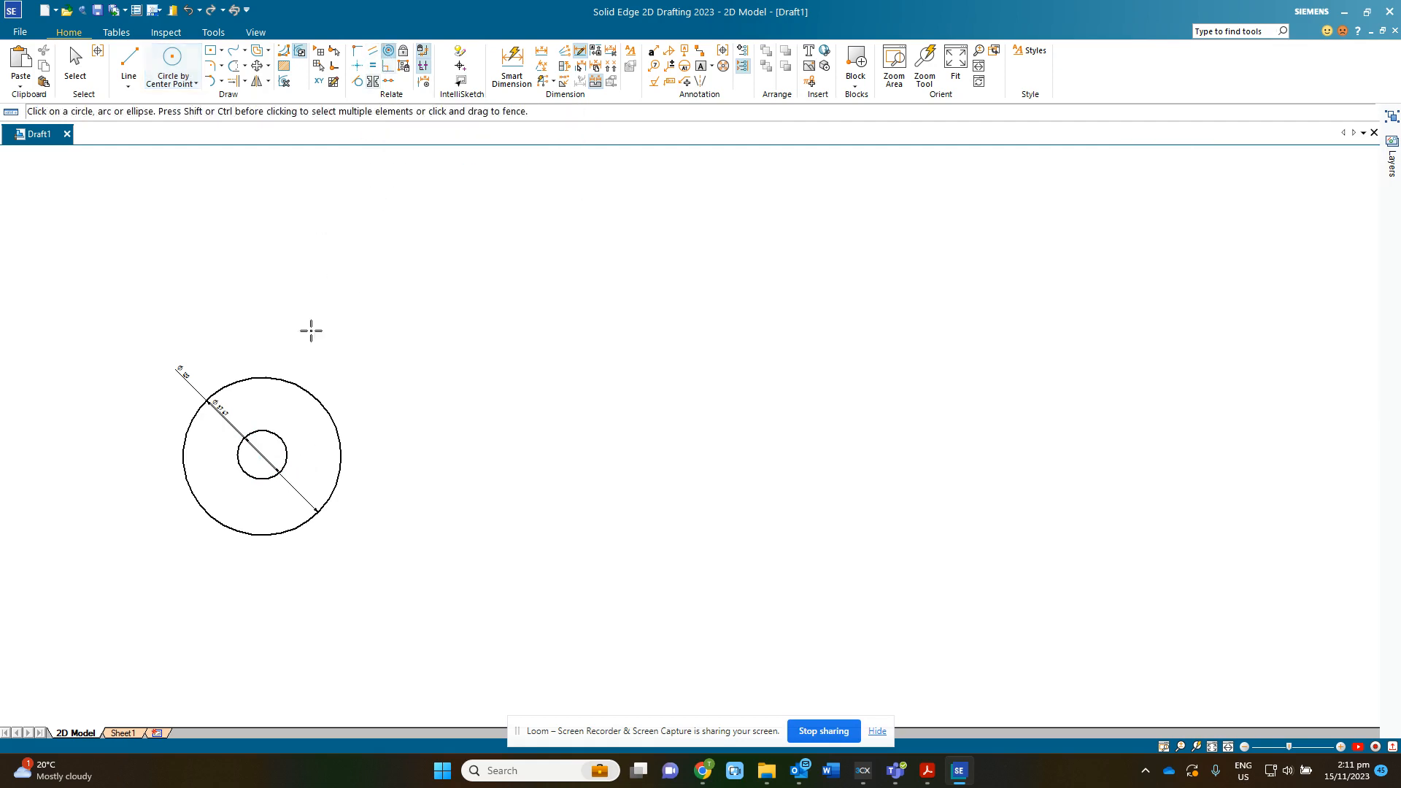
pyautogui.click(300, 387)
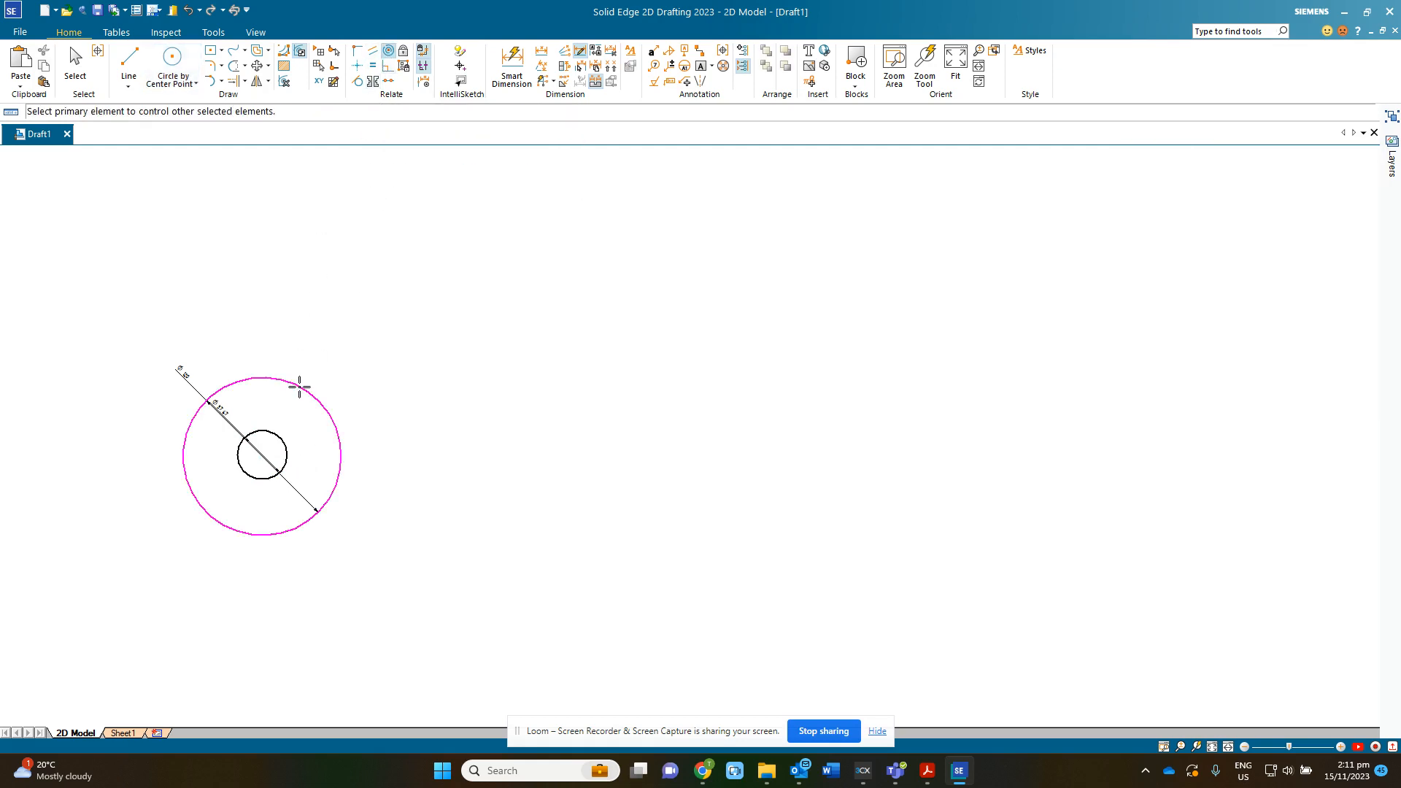
pyautogui.click(278, 436)
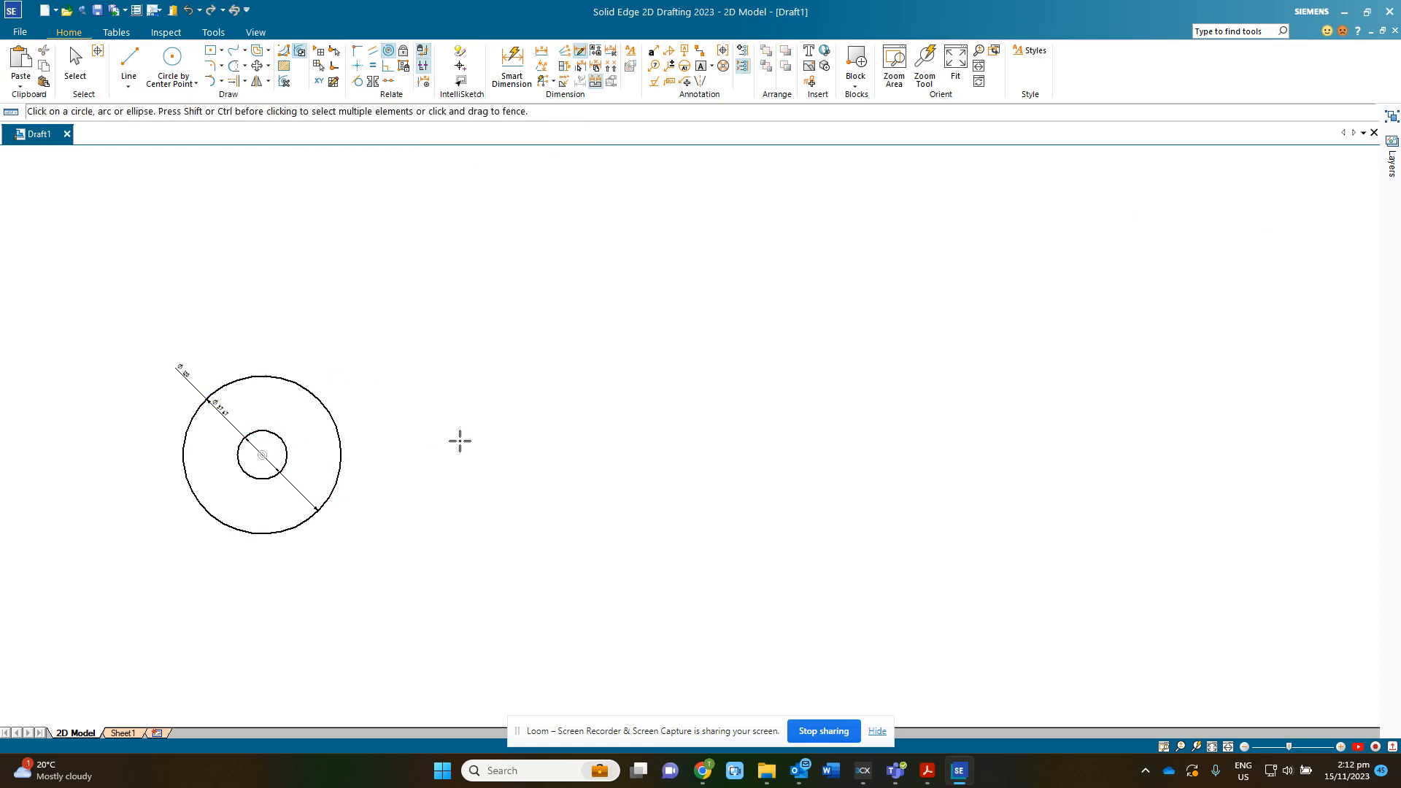
# Draw a separate circle with a diameter of 80 mm well to the right of the 120 mm circle
pyautogui.click(172, 58)
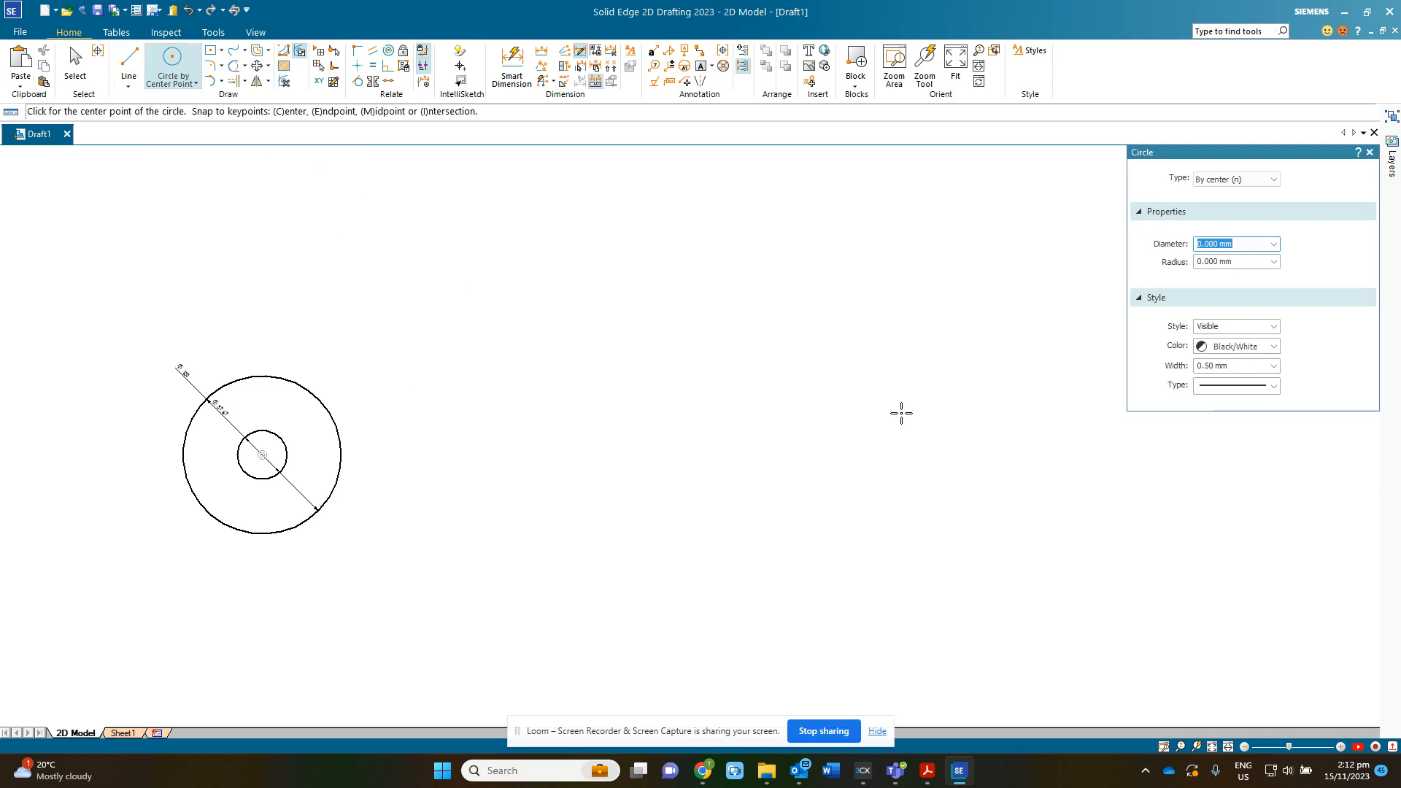
pyautogui.write('80')
pyautogui.press('Tab')
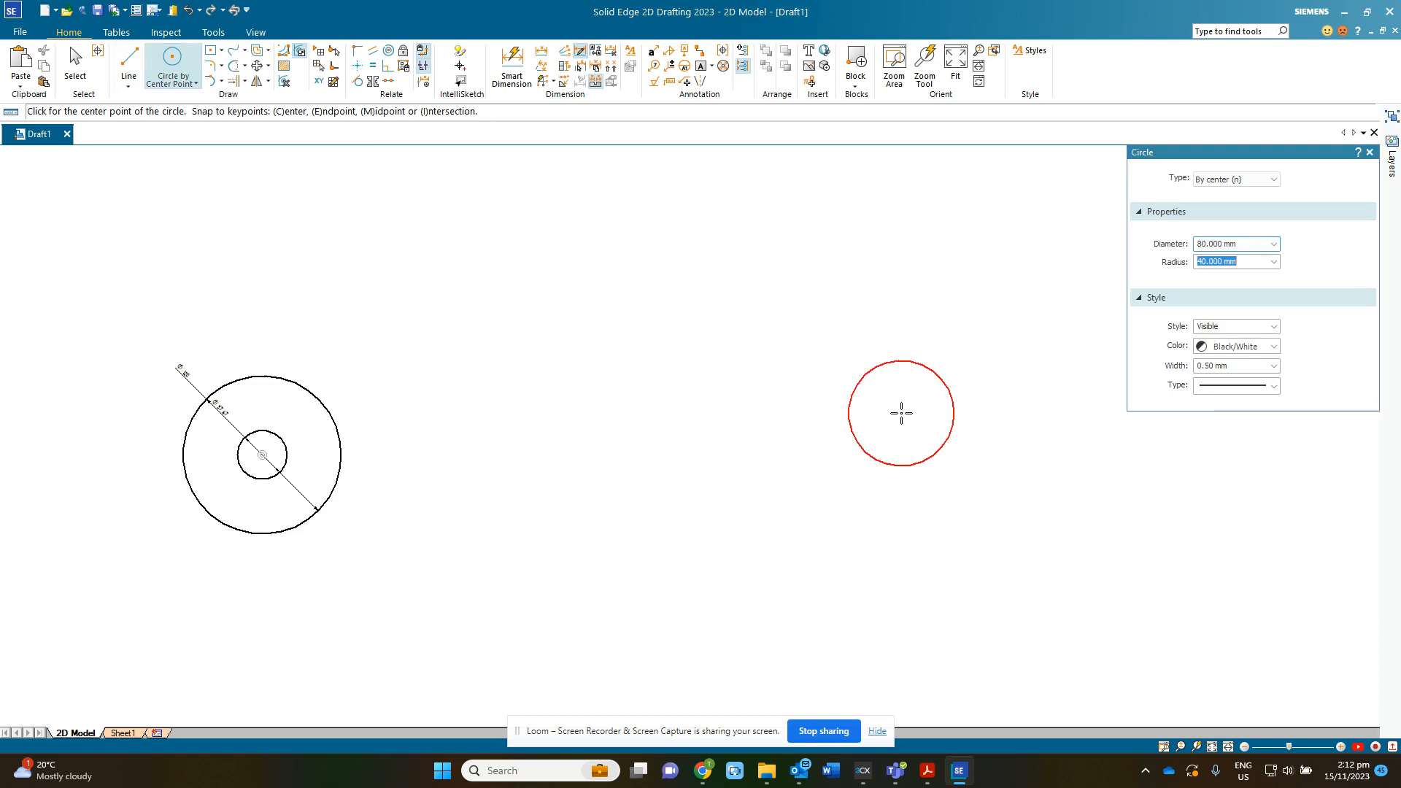
pyautogui.click(704, 421)
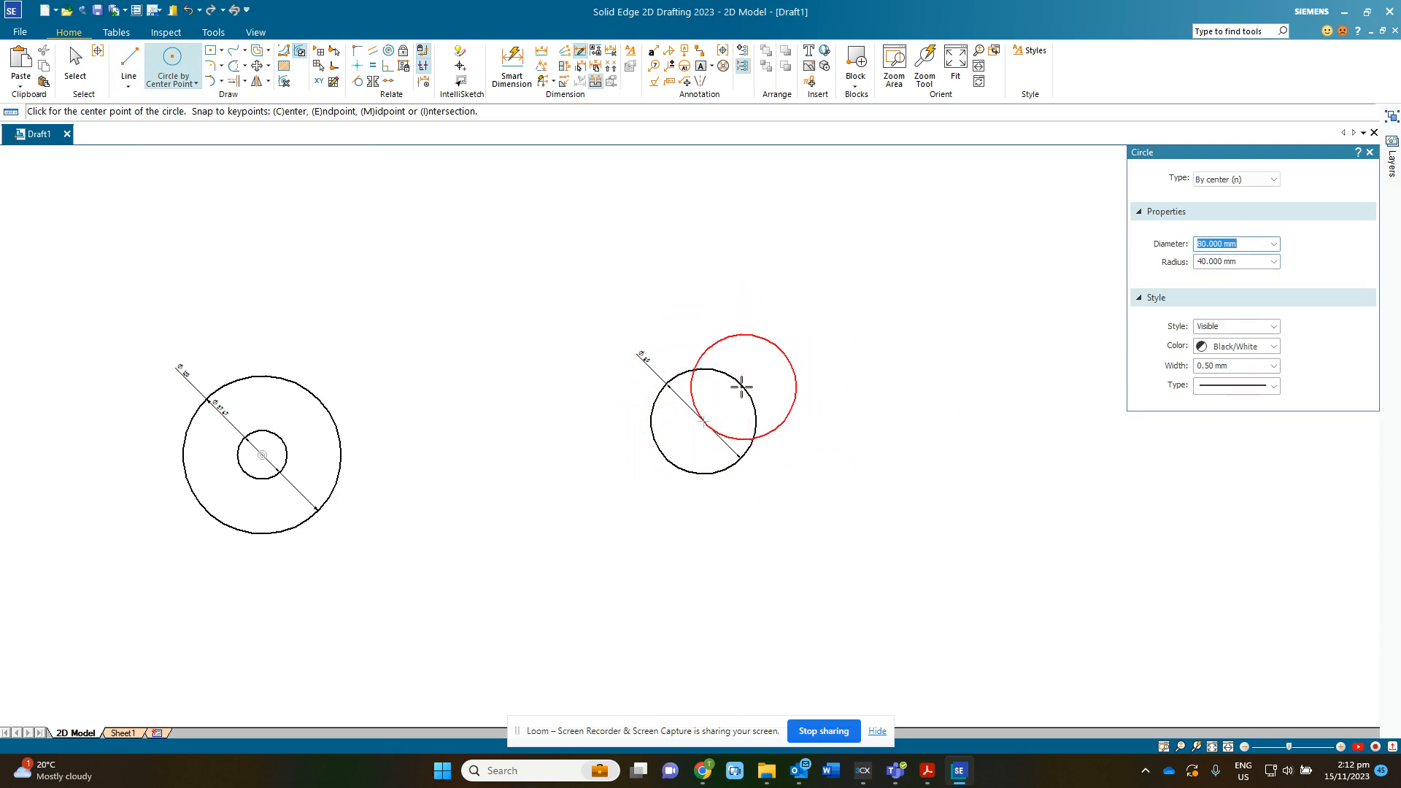
pyautogui.rightClick(749, 477)
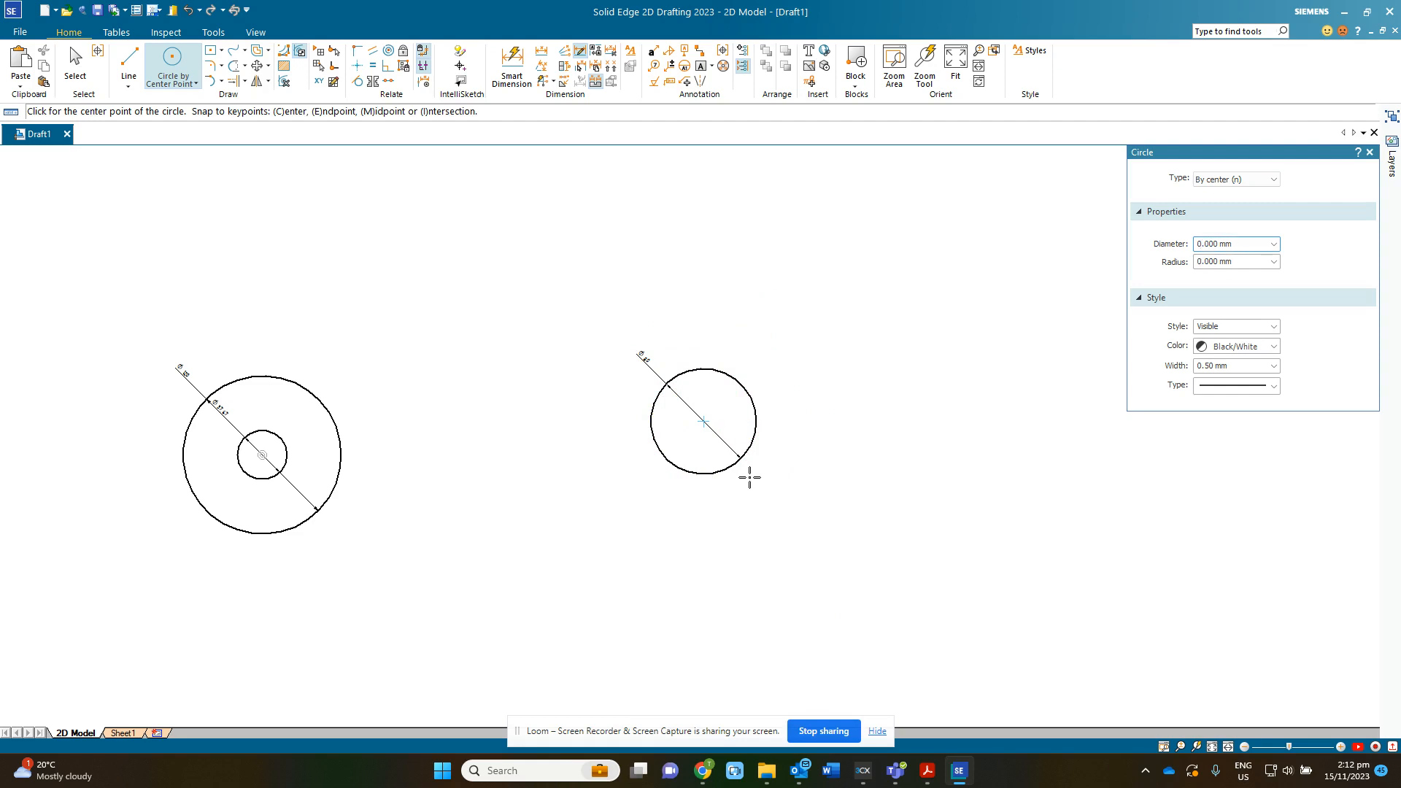
# Add a circle with a diameter of 40 mm at the centre of the 80 mm circle
pyautogui.click(170, 58)
pyautogui.write('40')
pyautogui.press('Tab')
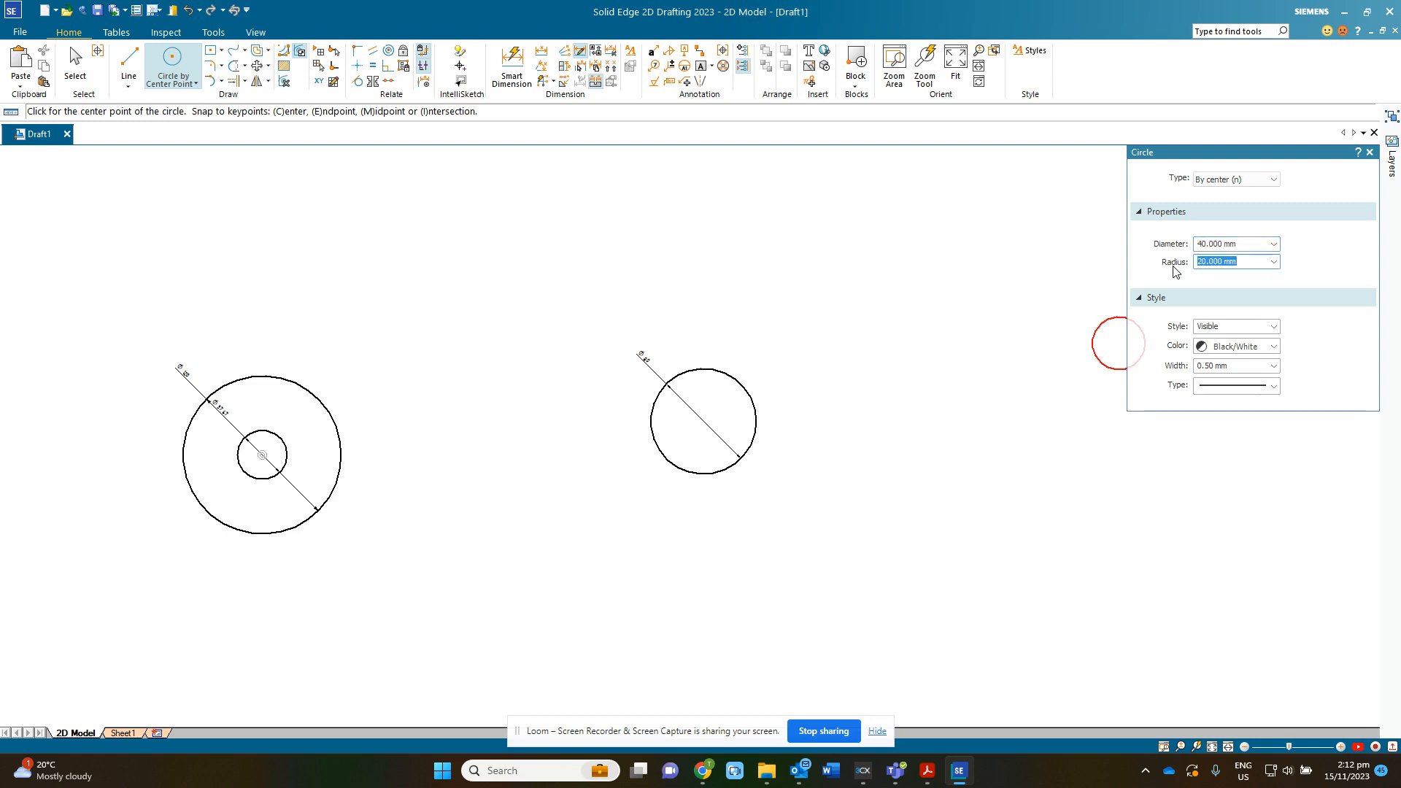
pyautogui.click(705, 421)
pyautogui.rightClick(654, 303)
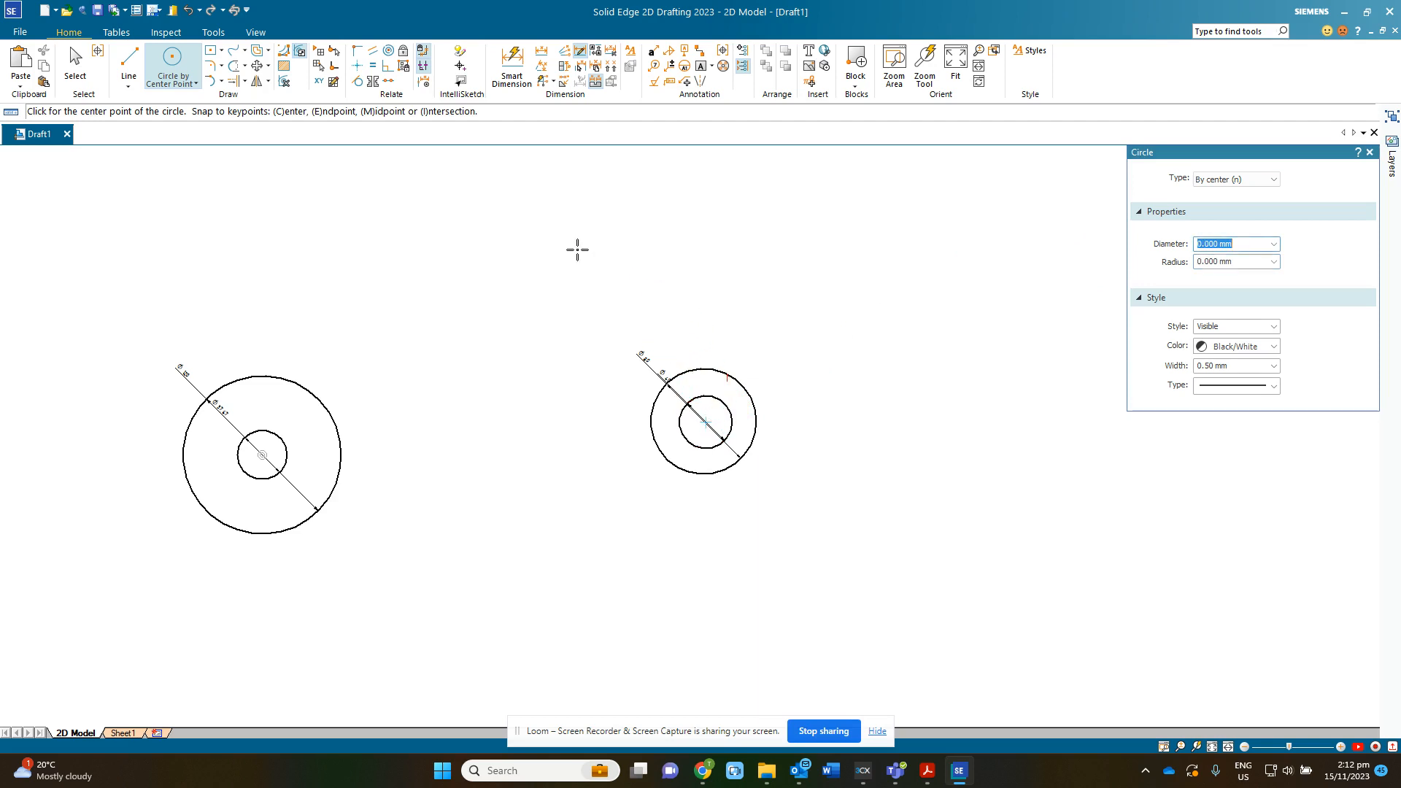
# Make the 80 mm circle concentric with the 40 mm circle inside it
pyautogui.click(388, 51)
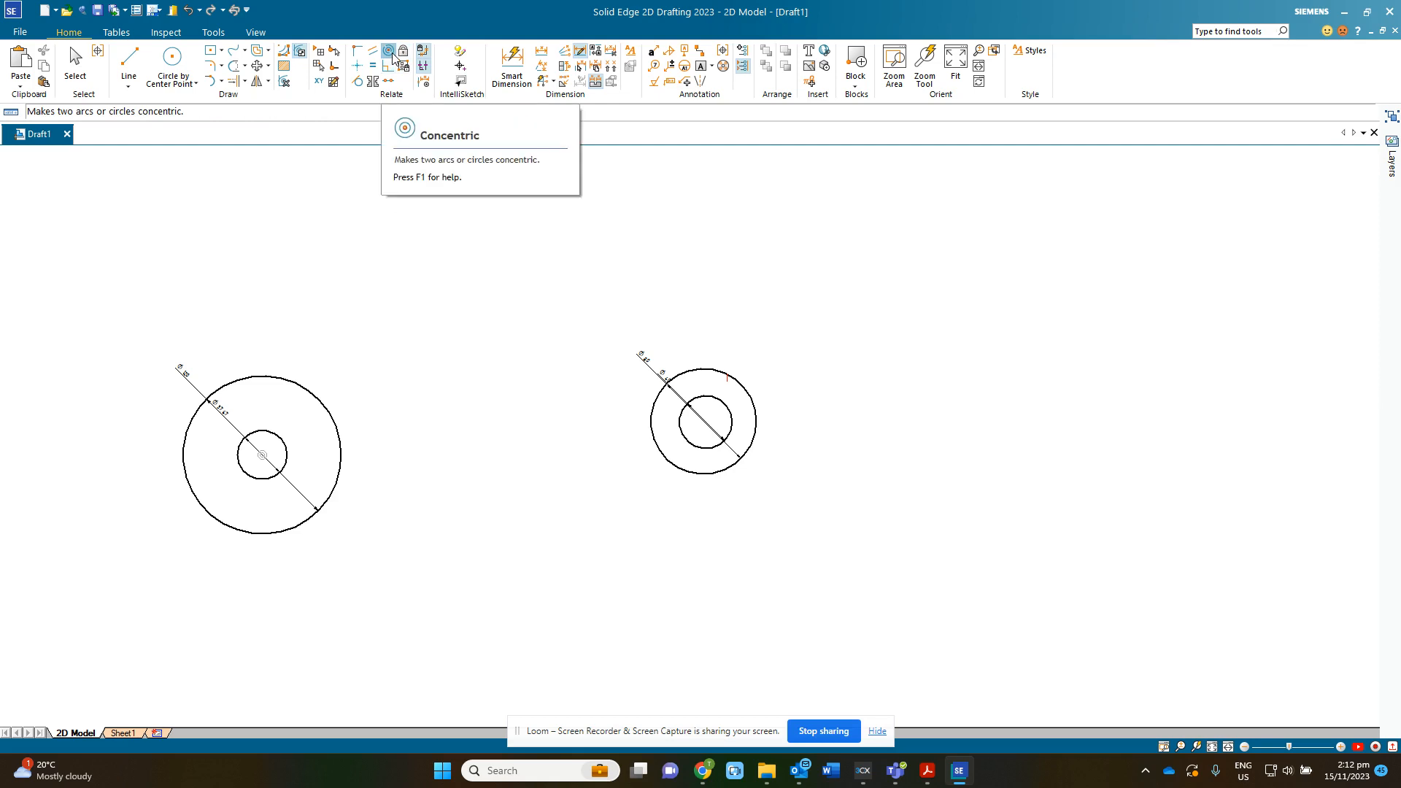
pyautogui.click(678, 373)
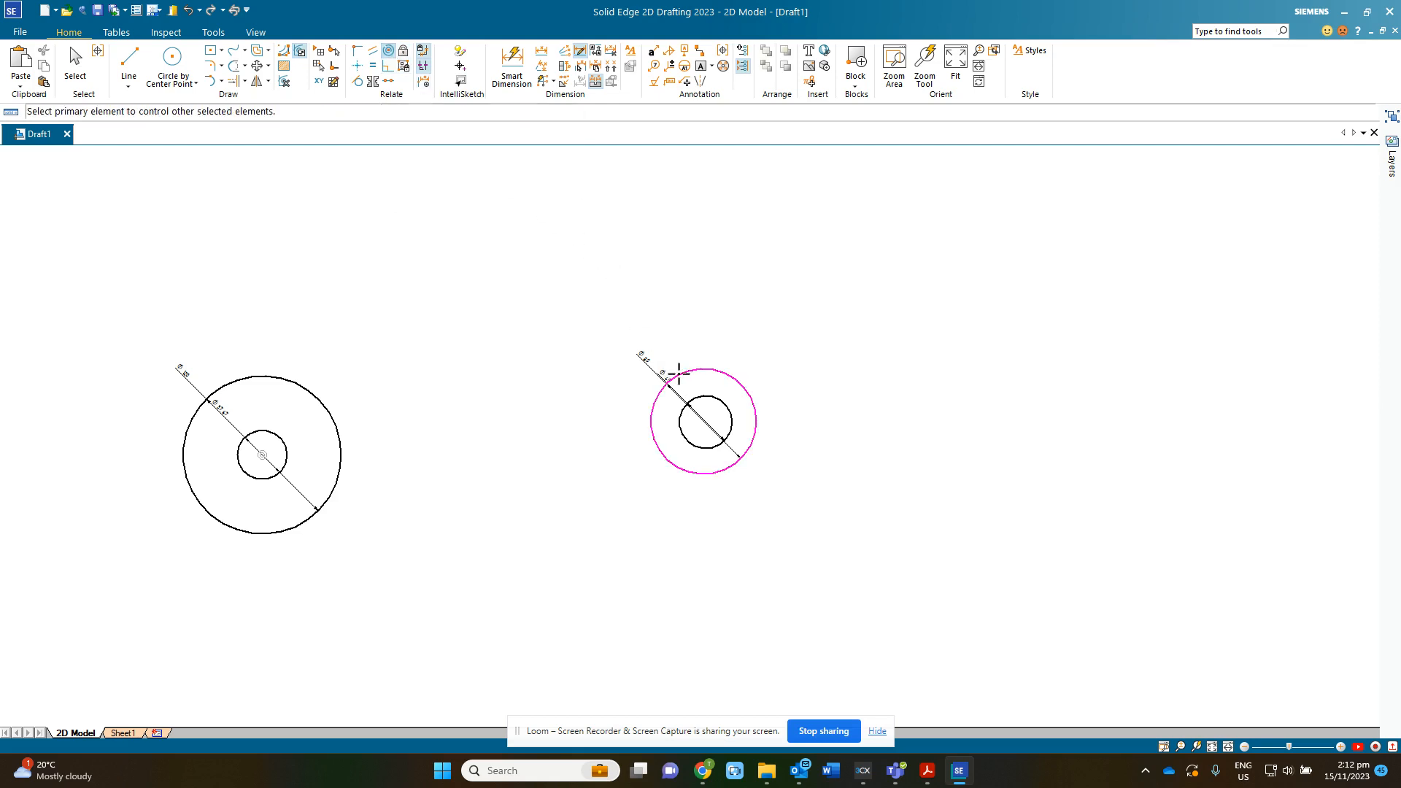
pyautogui.click(694, 397)
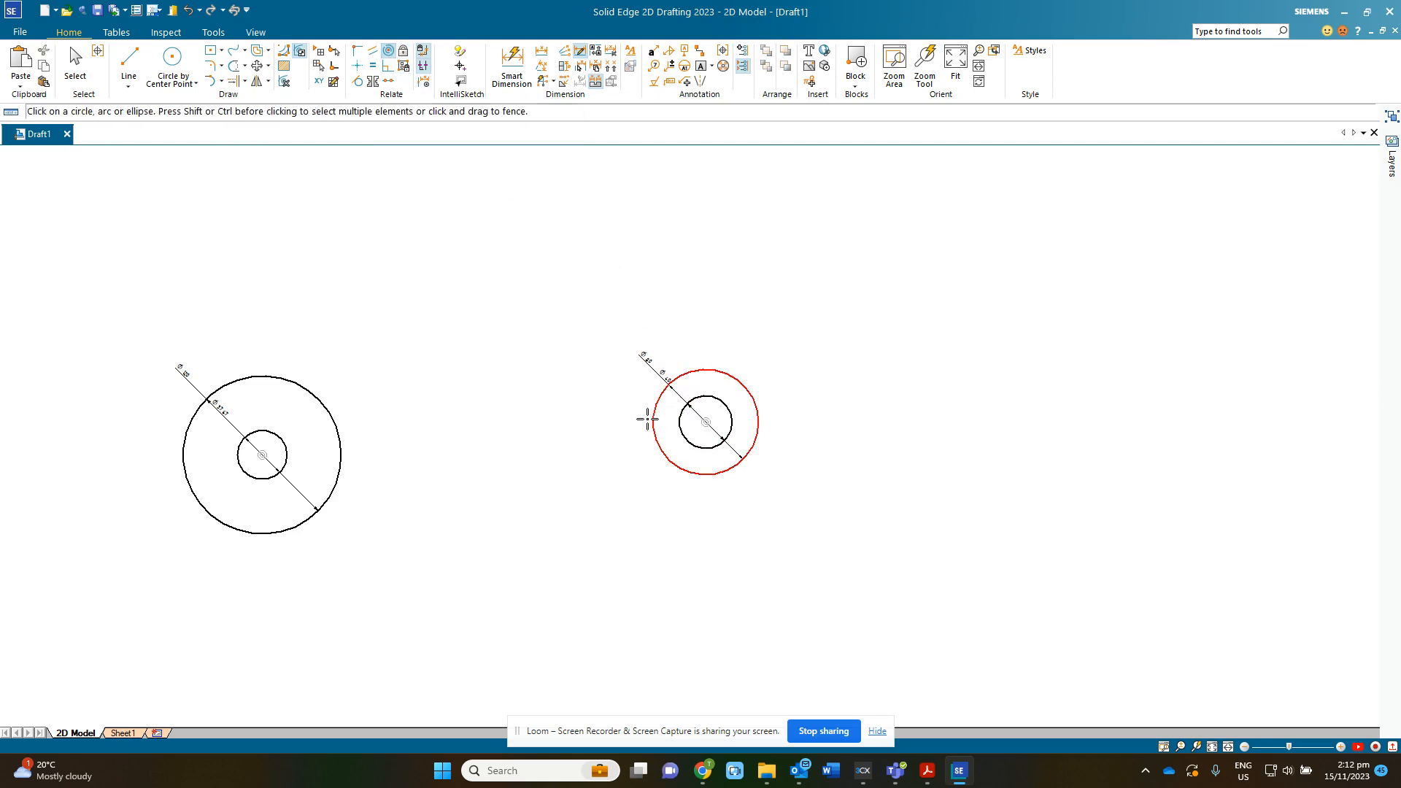
# Draw two lines connecting the 120 mm circle to the 80 mm circle, one between their tops and one between their bottoms
pyautogui.click(129, 62)
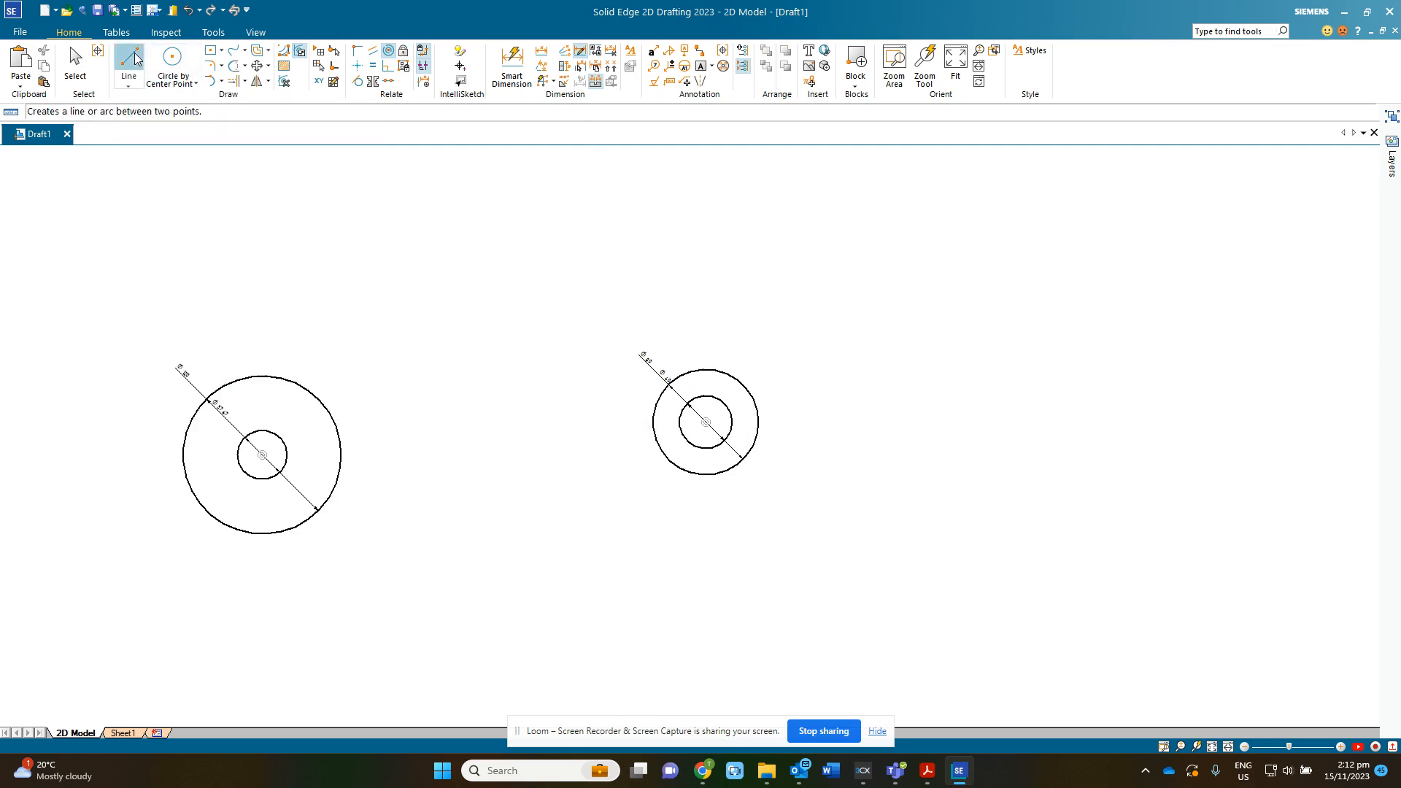
pyautogui.click(230, 383)
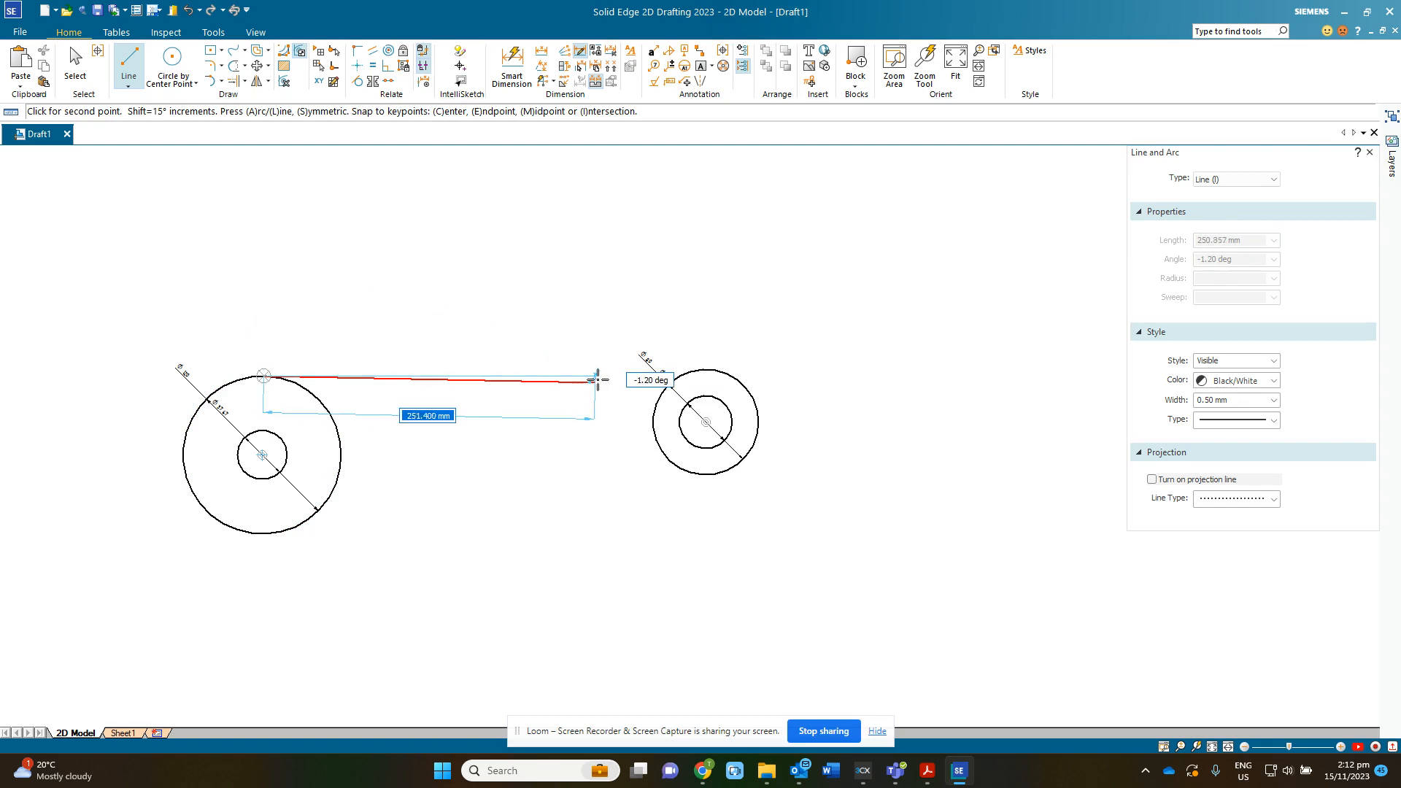
pyautogui.click(264, 376)
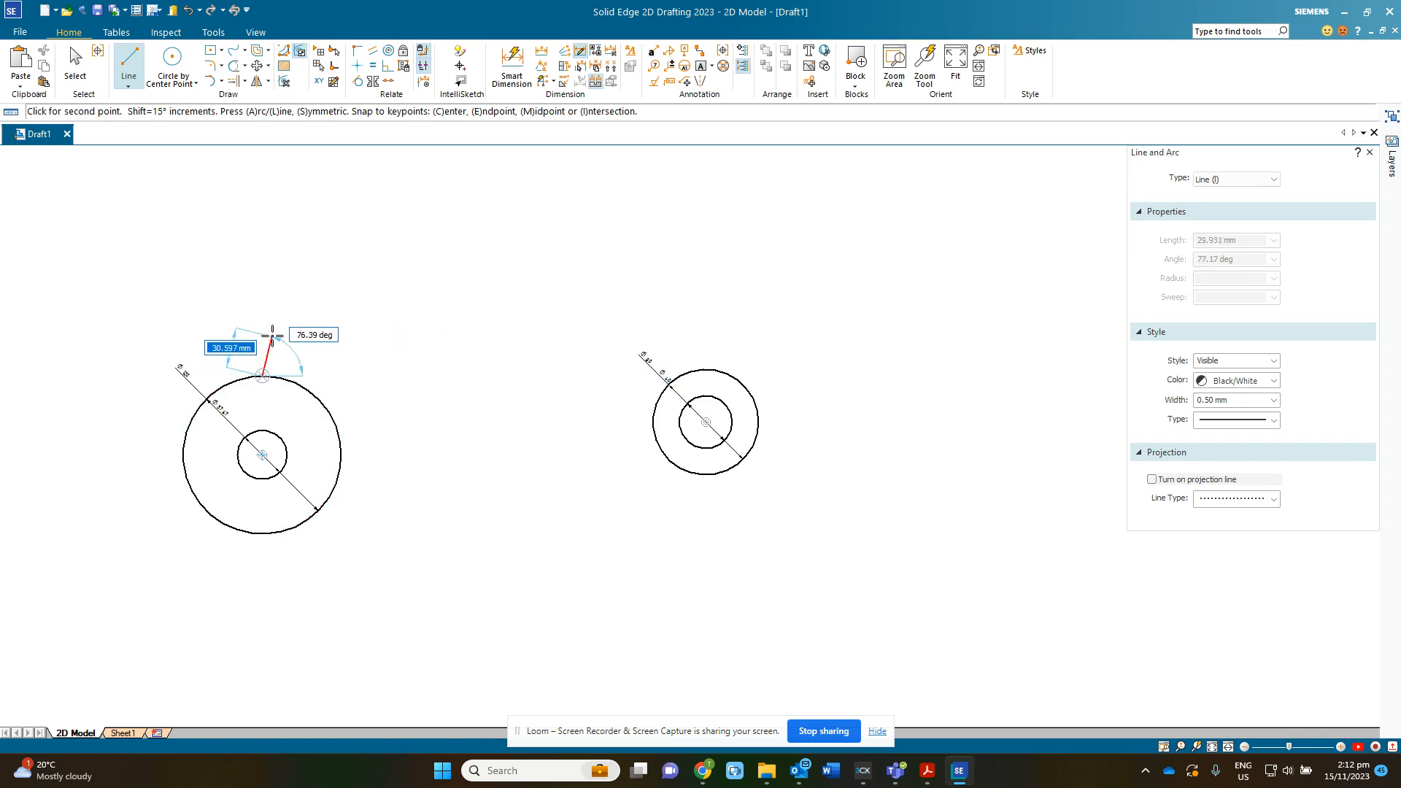
pyautogui.click(701, 369)
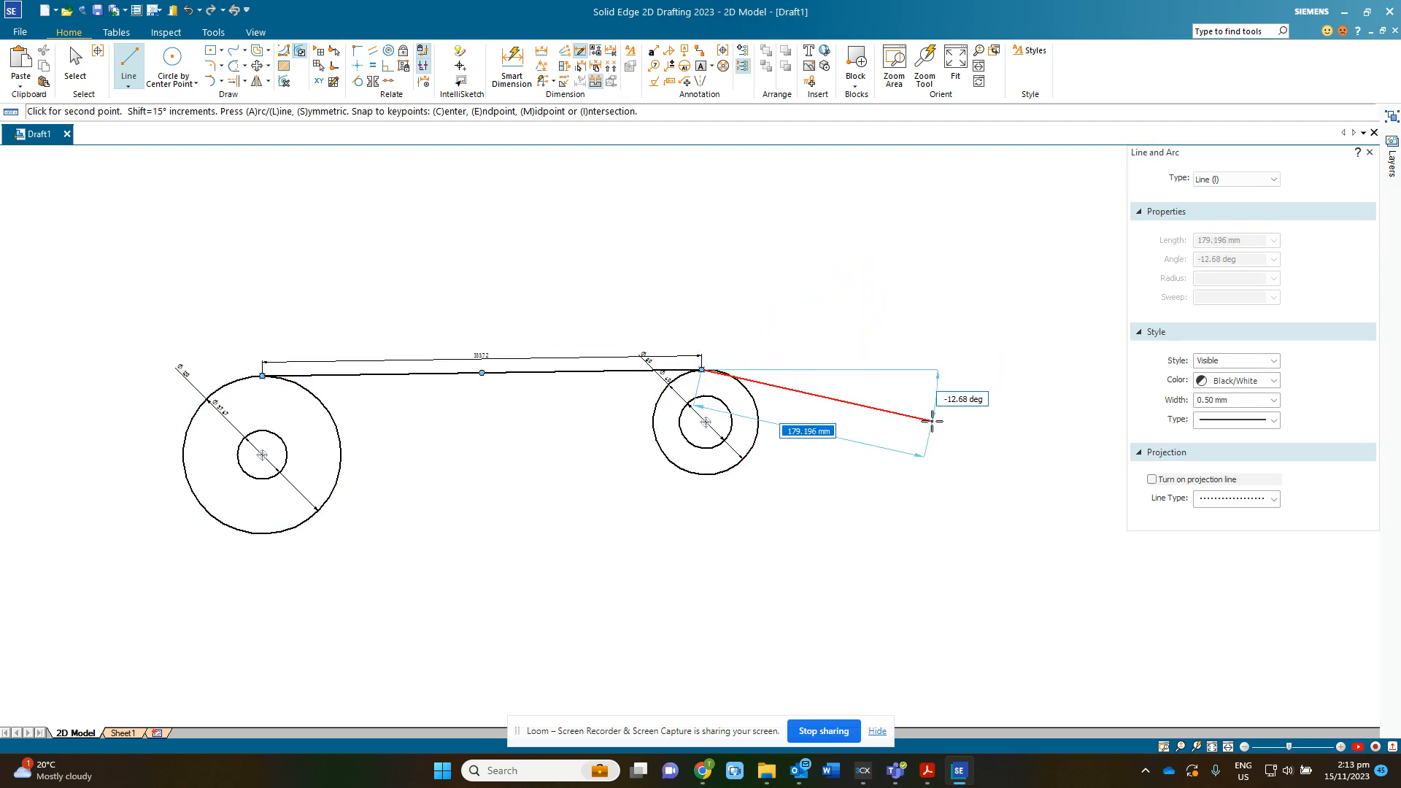
pyautogui.rightClick(937, 326)
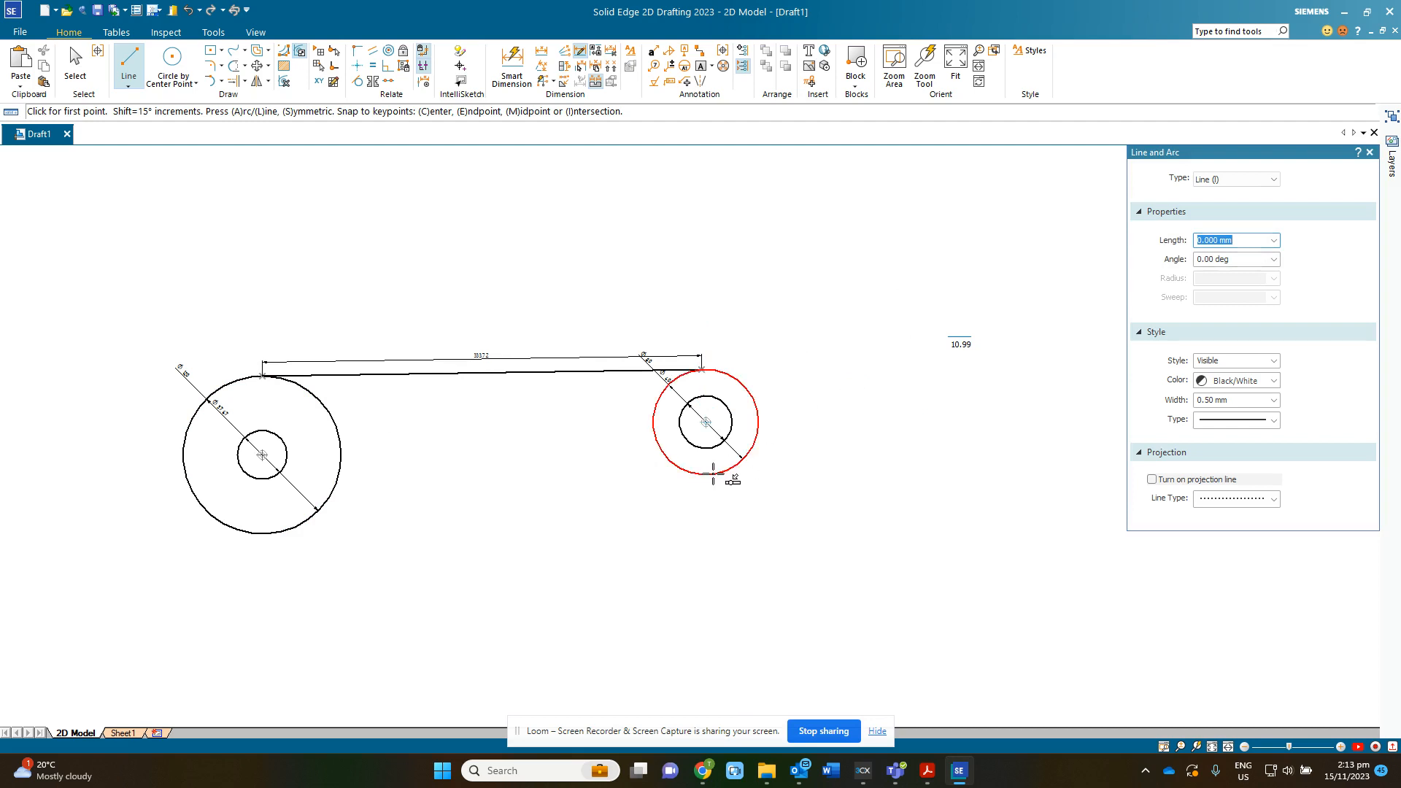
pyautogui.click(713, 475)
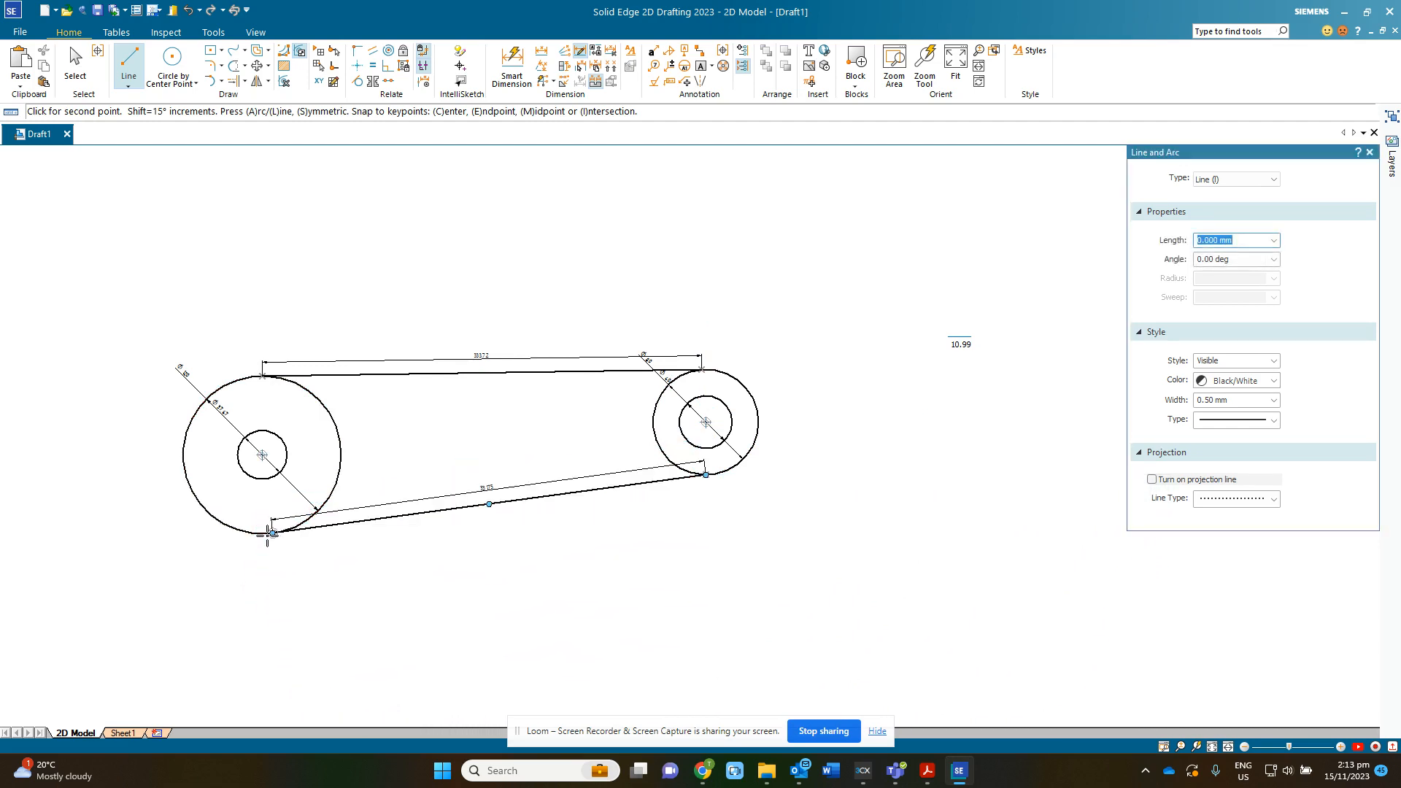
pyautogui.click(272, 534)
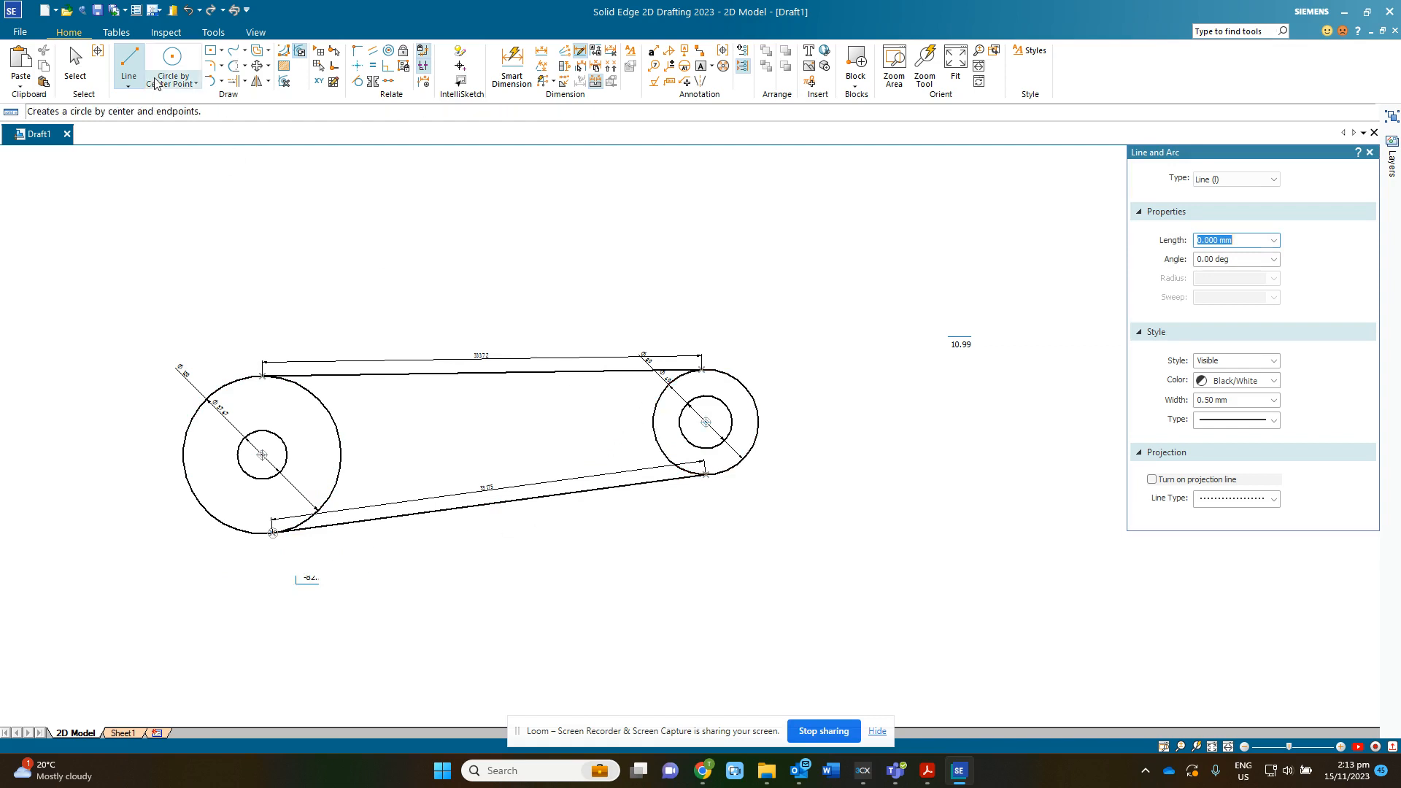
# Trim away the inner-facing arcs of the 80 mm and 120 mm circles, leaving only the link's rounded outer ends
pyautogui.click(234, 67)
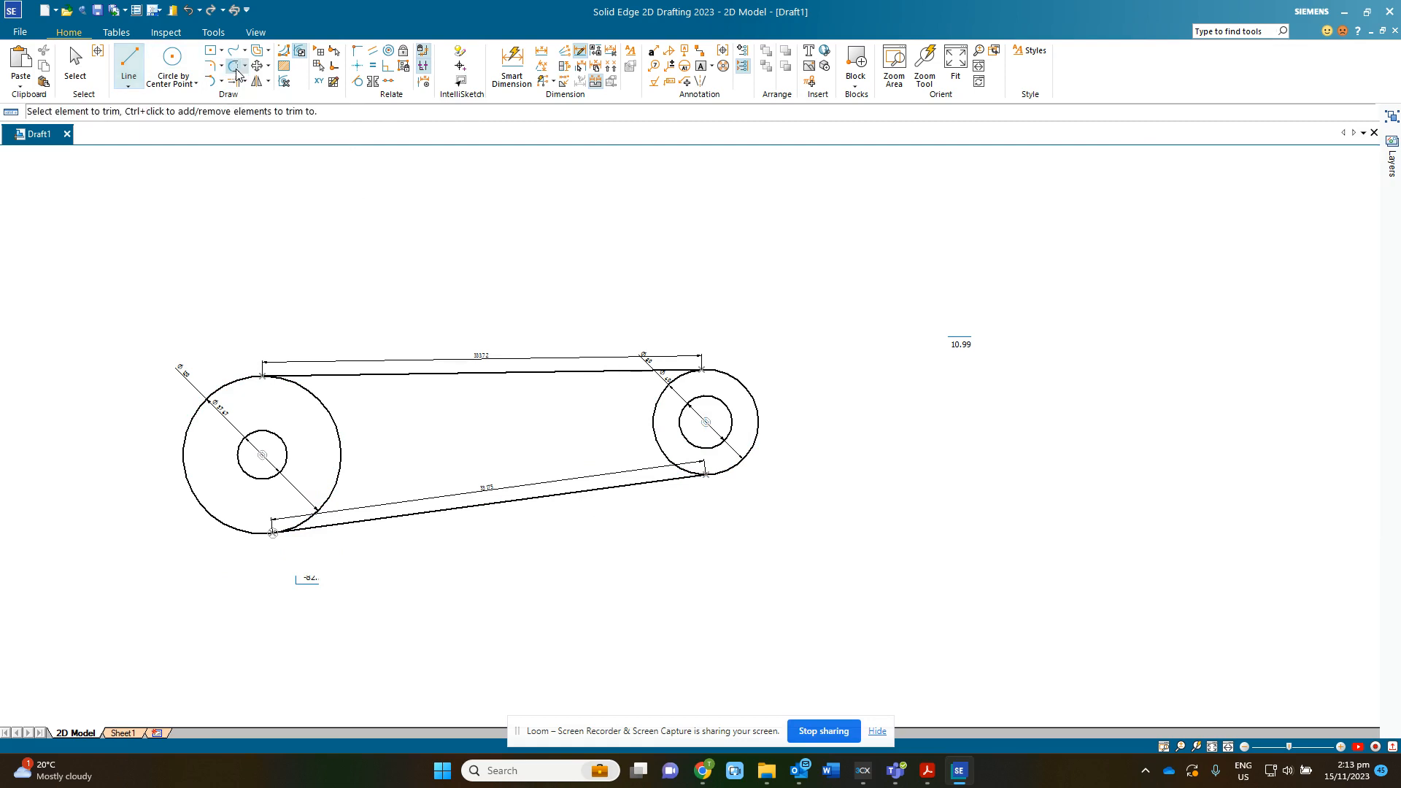
pyautogui.click(654, 426)
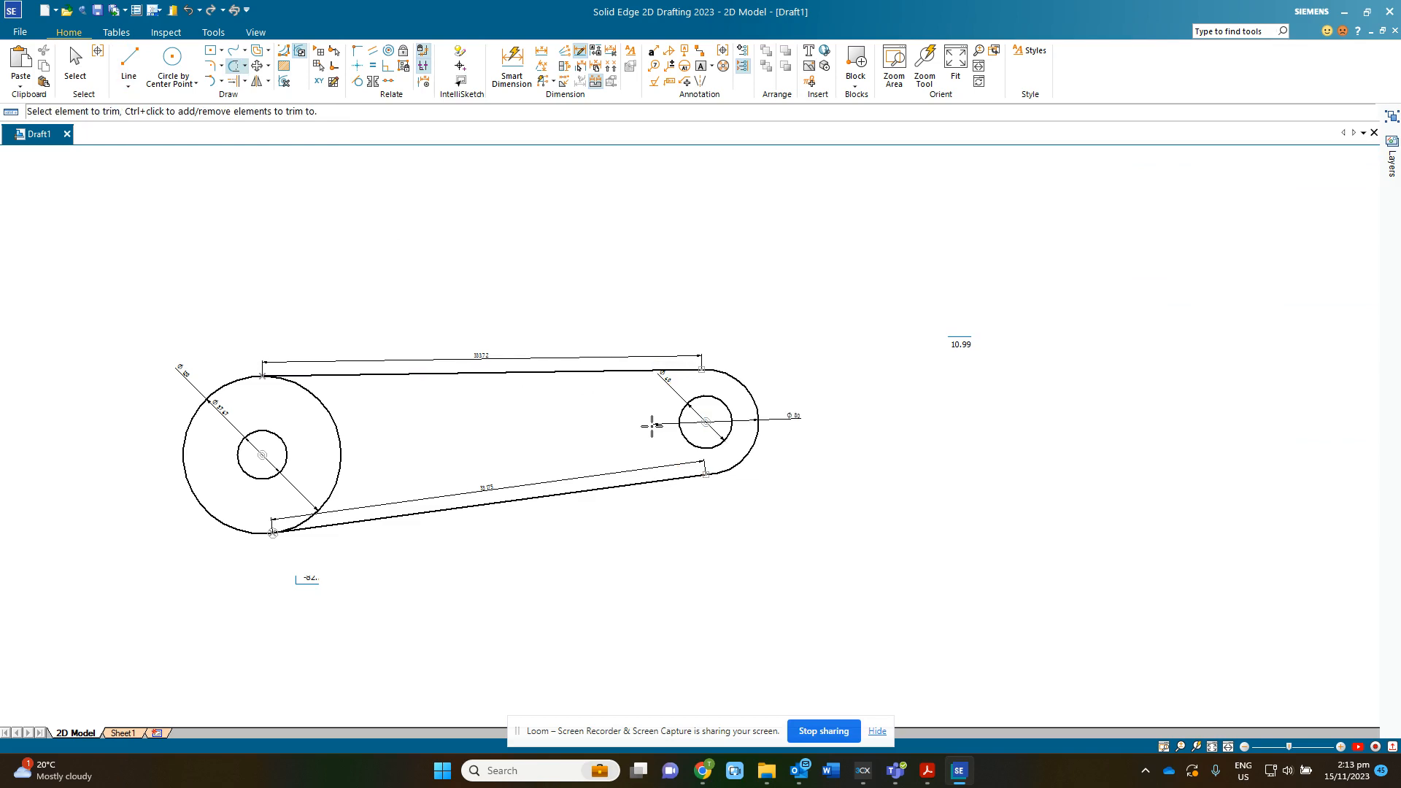
pyautogui.click(340, 438)
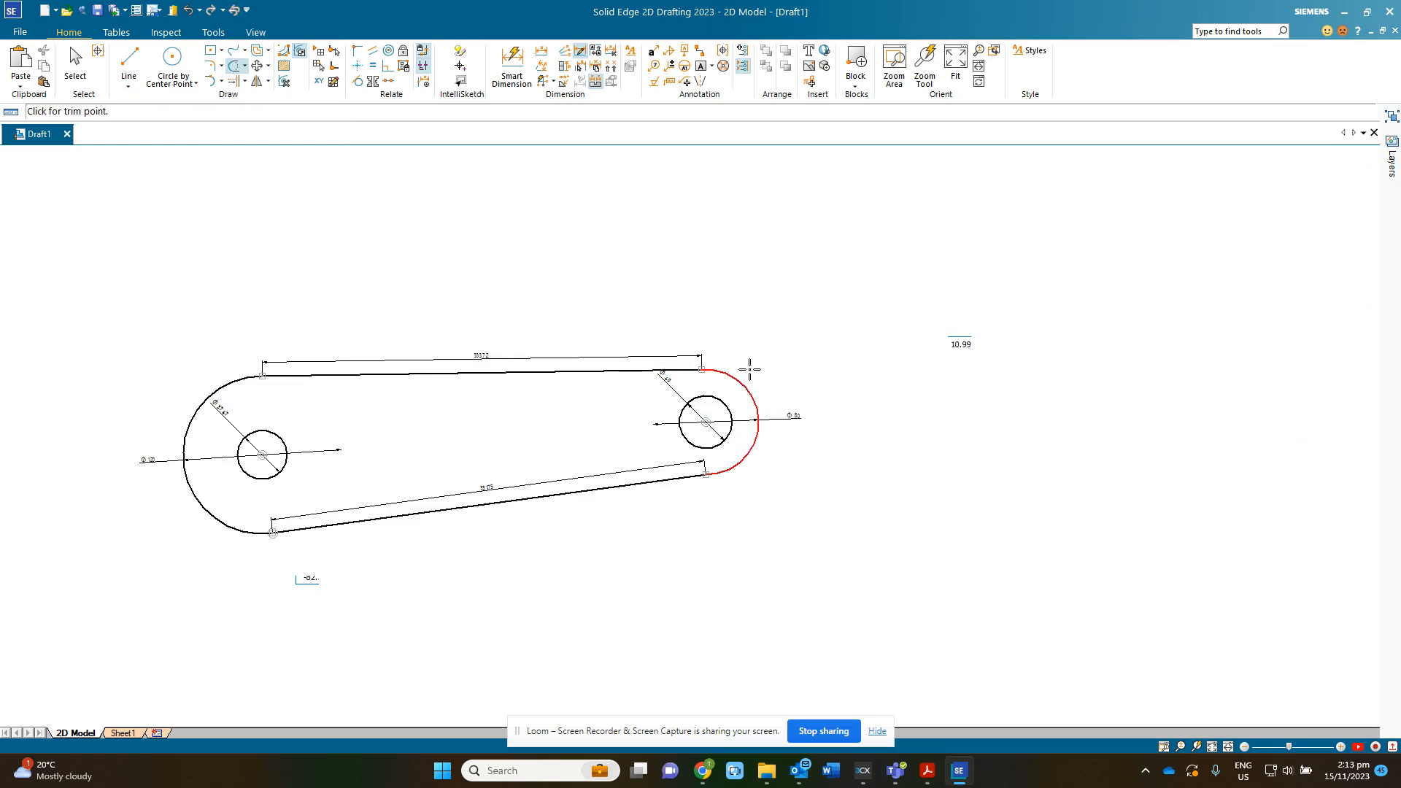
# Add a radius dimension to the link's smaller end arc, placing its text near the larger end arc
pyautogui.click(512, 65)
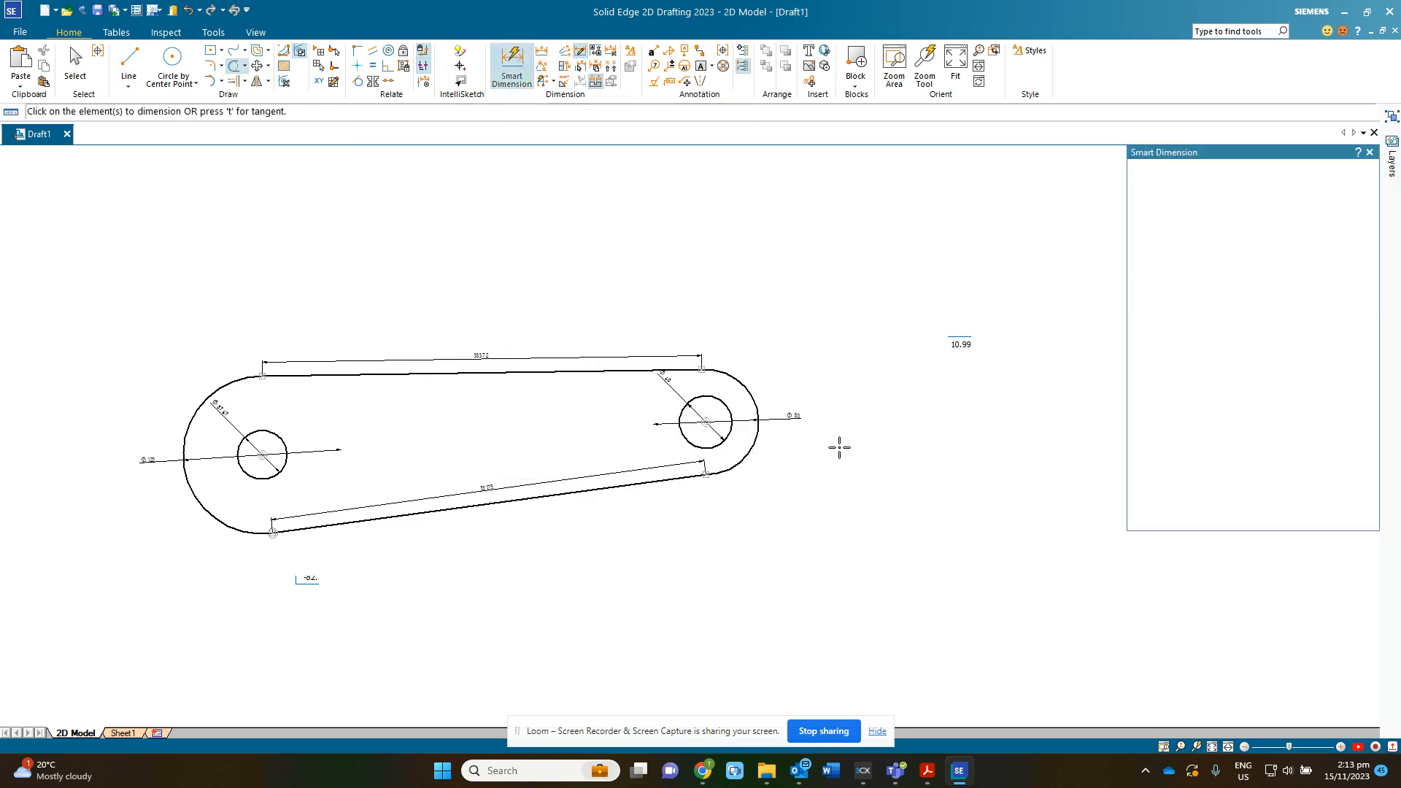
pyautogui.click(758, 410)
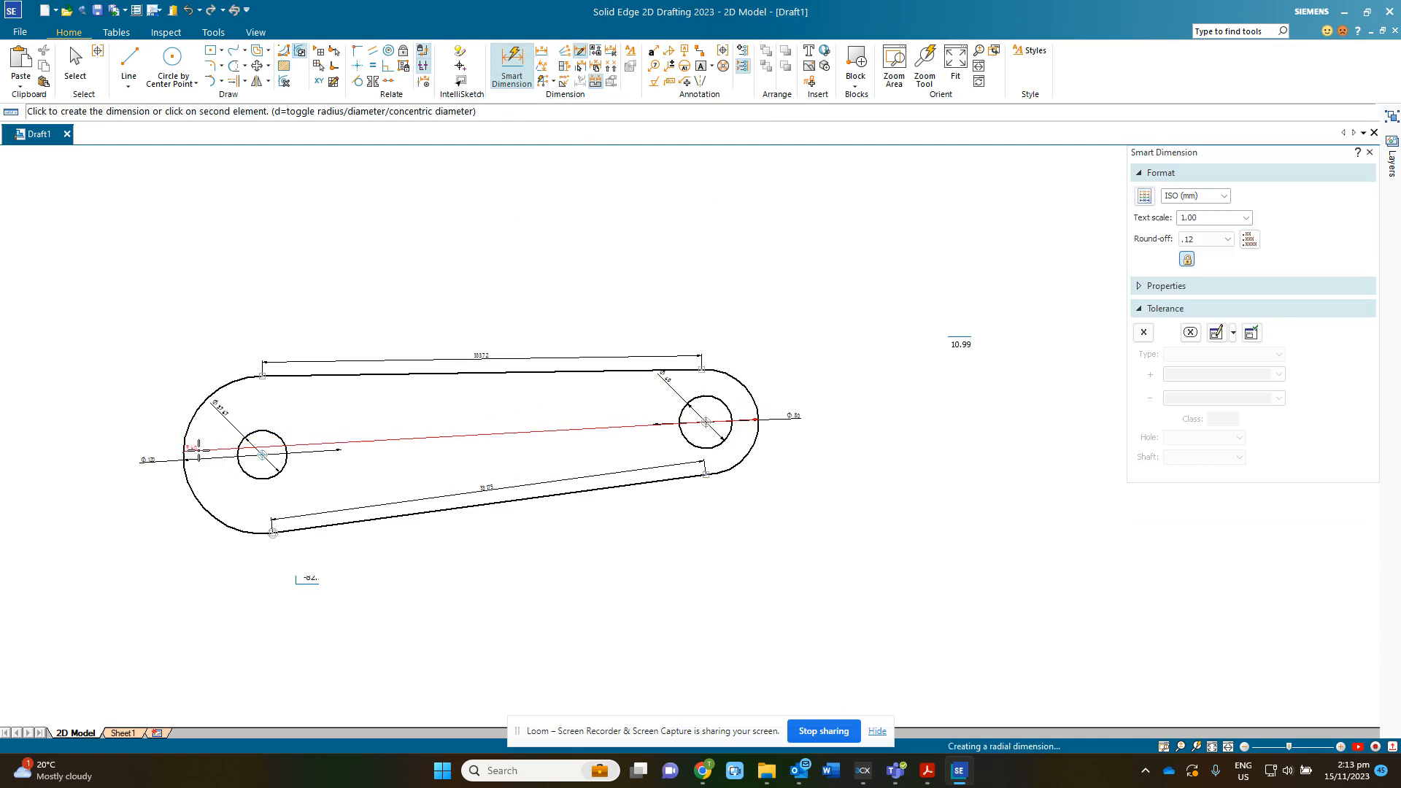
pyautogui.click(198, 448)
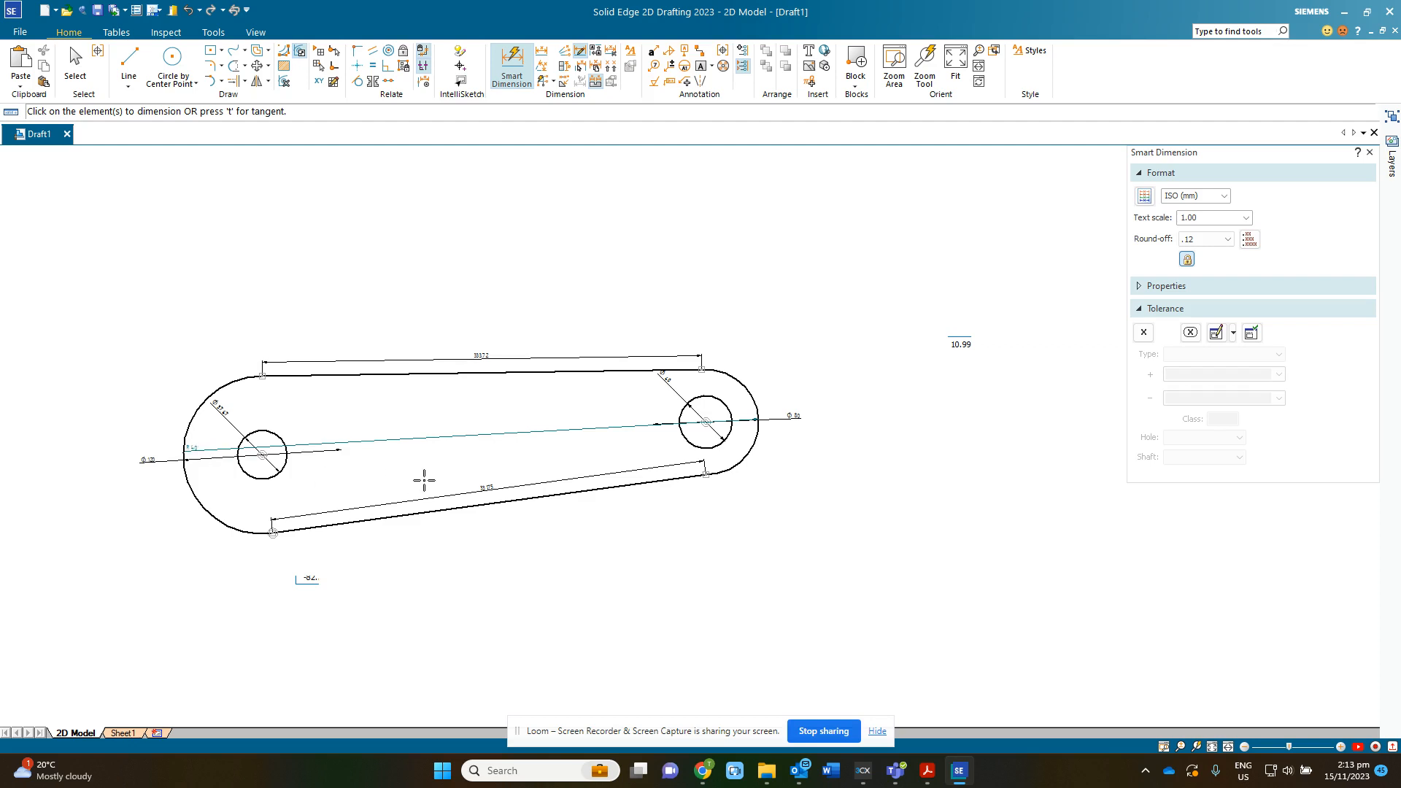
pyautogui.scroll(4, 424, 481)
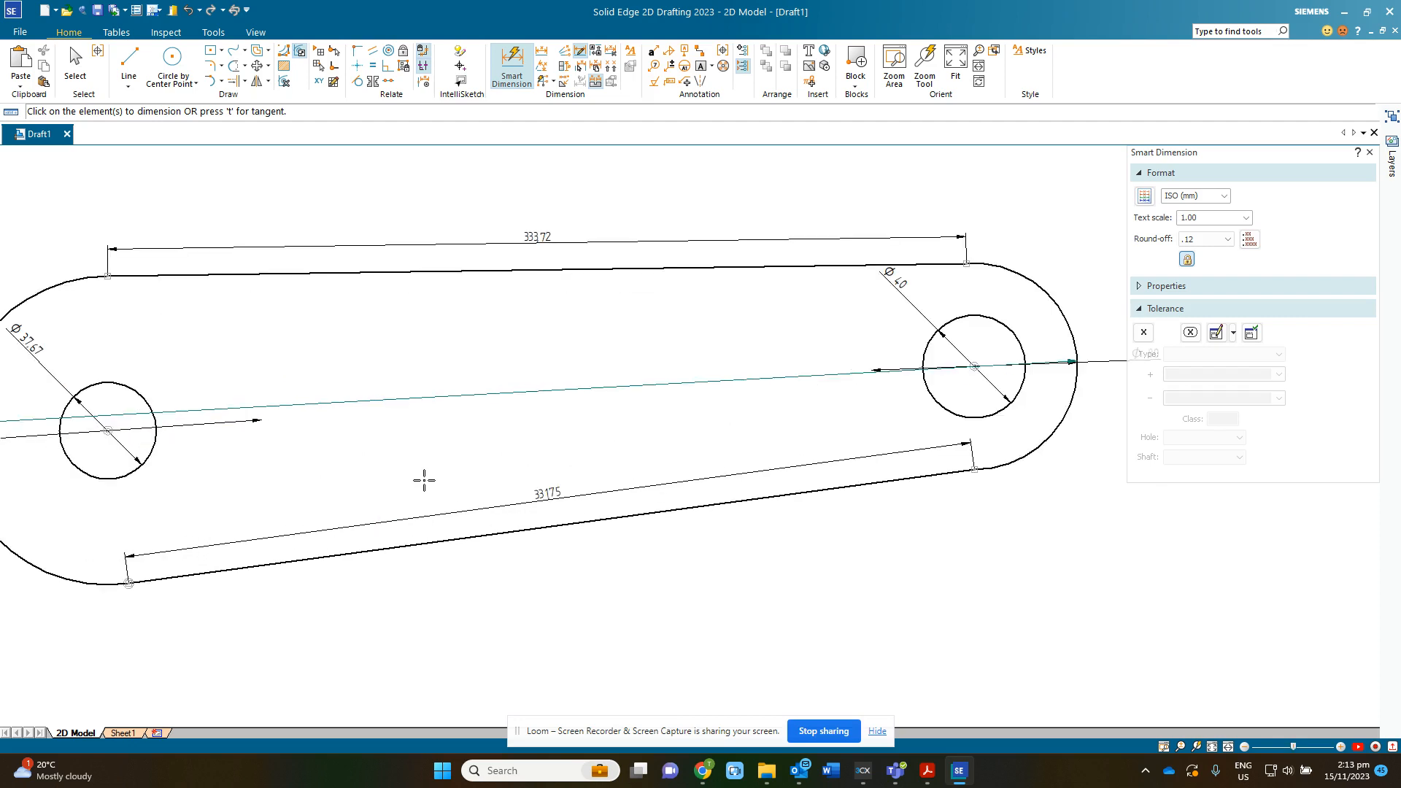
pyautogui.scroll(-1, 424, 480)
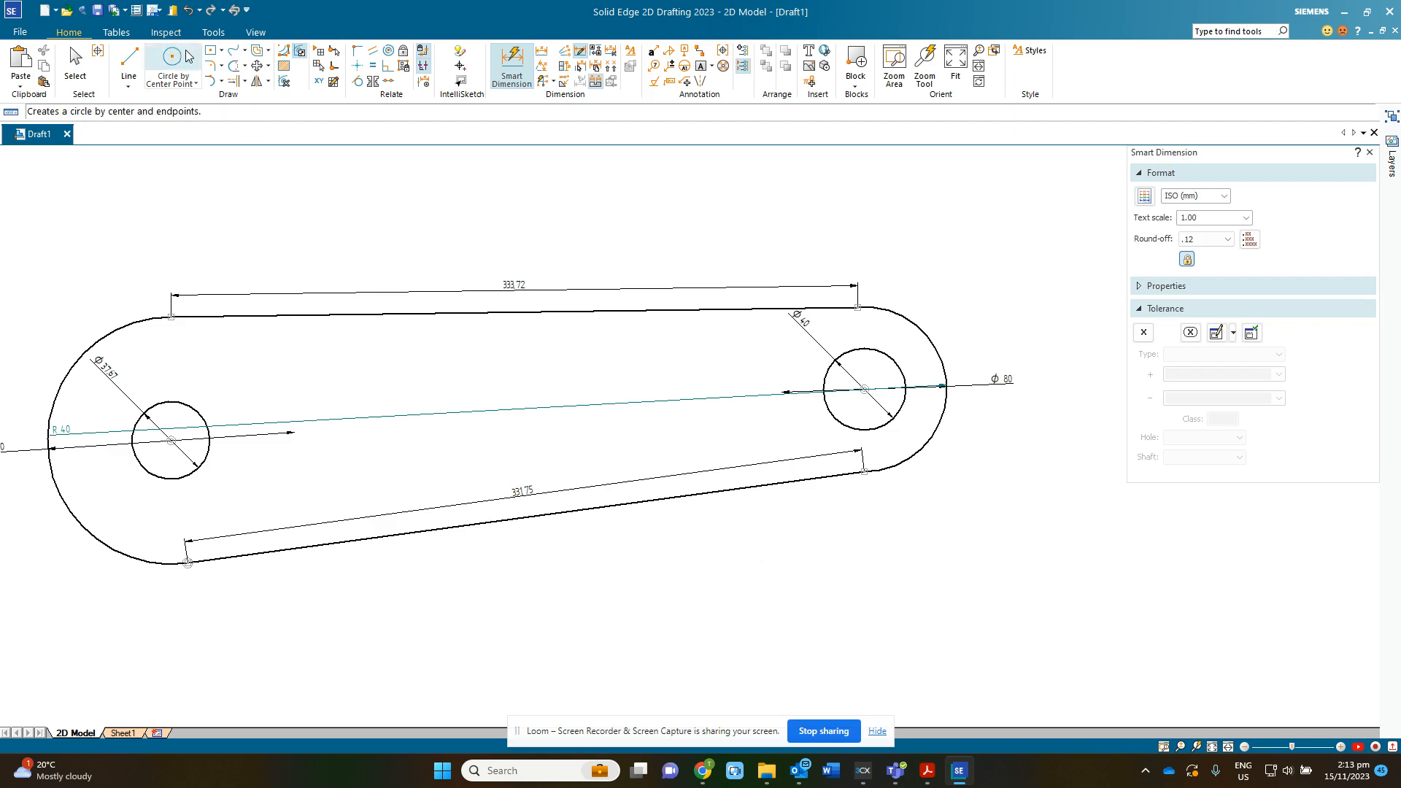
# Try to draw a centre rectangle about 195 by 88 mm below the link's smaller end, and undo it
pyautogui.click(214, 61)
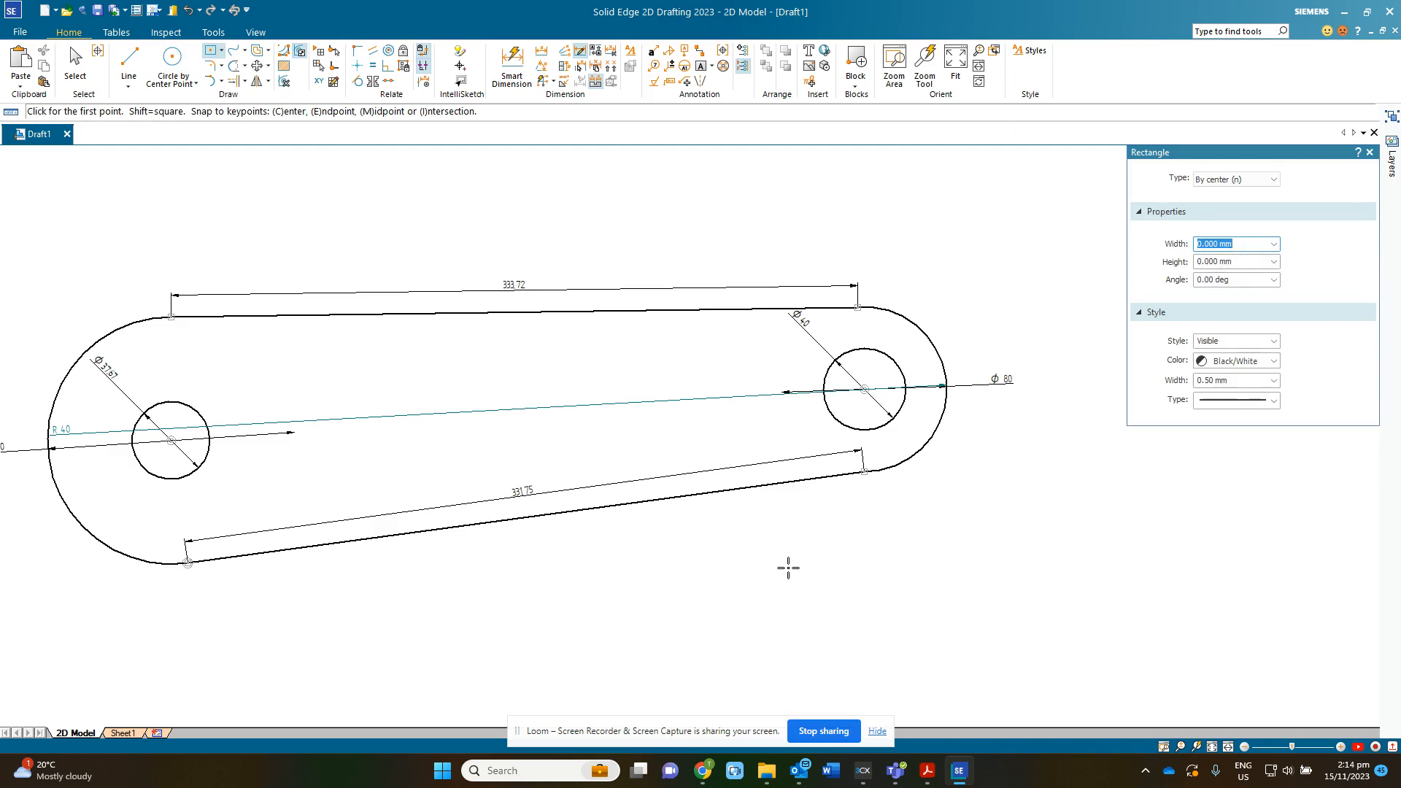
pyautogui.moveTo(764, 543)
pyautogui.mouseDown()
pyautogui.moveTo(1091, 520)
pyautogui.moveTo(1120, 624)
pyautogui.moveTo(1044, 685)
pyautogui.moveTo(719, 641)
pyautogui.moveTo(744, 542)
pyautogui.mouseUp()
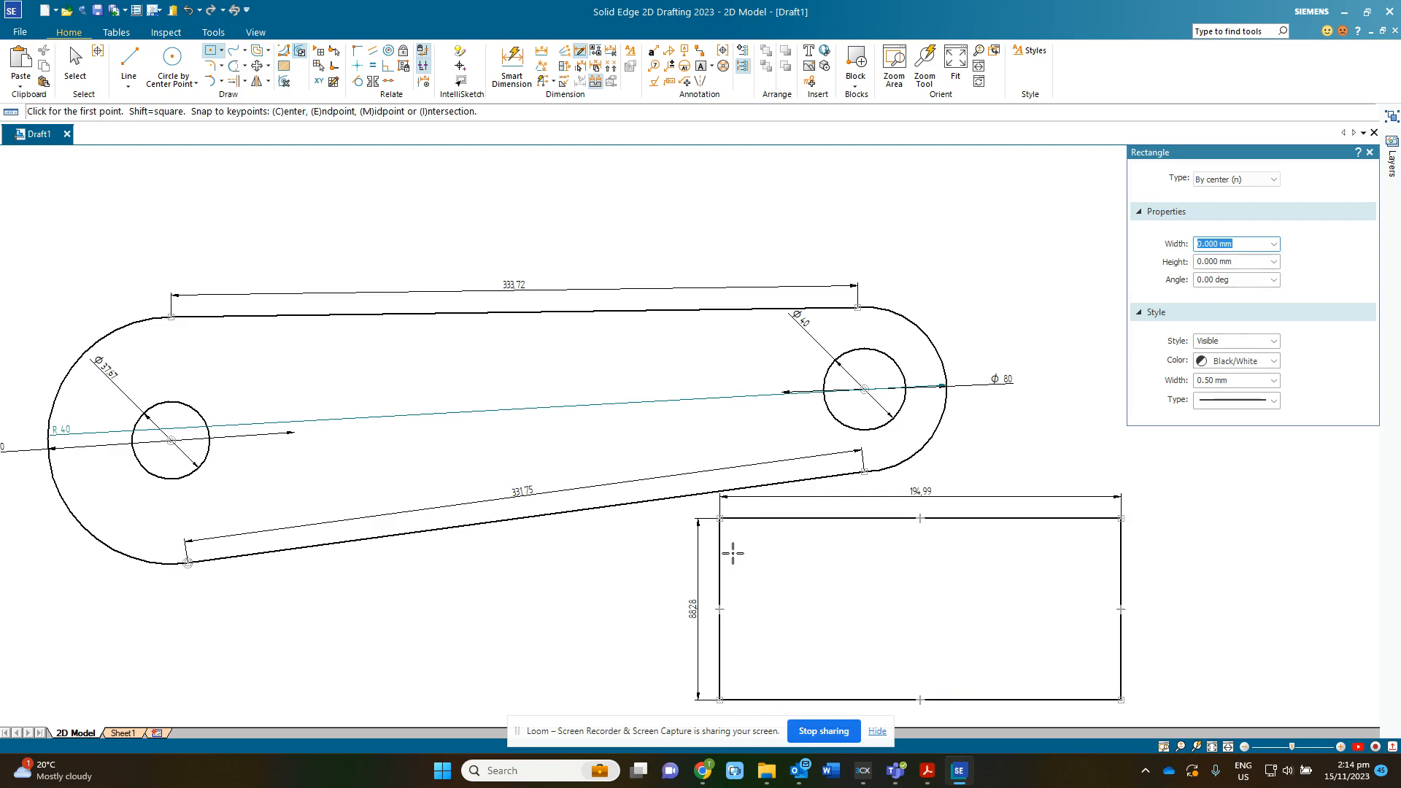
pyautogui.hotkey('ctrl', 'z')
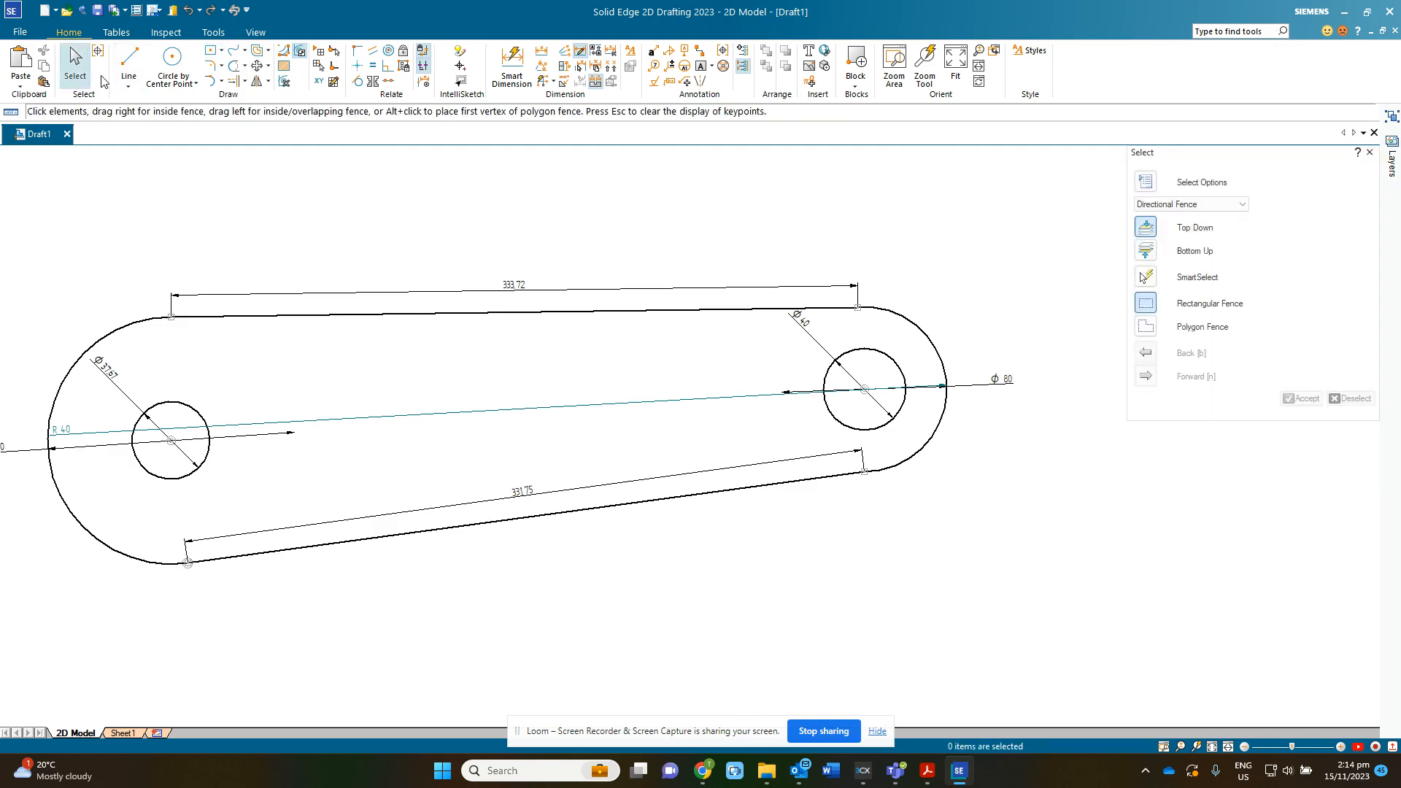
# Draw a centre rectangle about 143 mm wide and 40 mm high below the link's smaller end
pyautogui.click(211, 51)
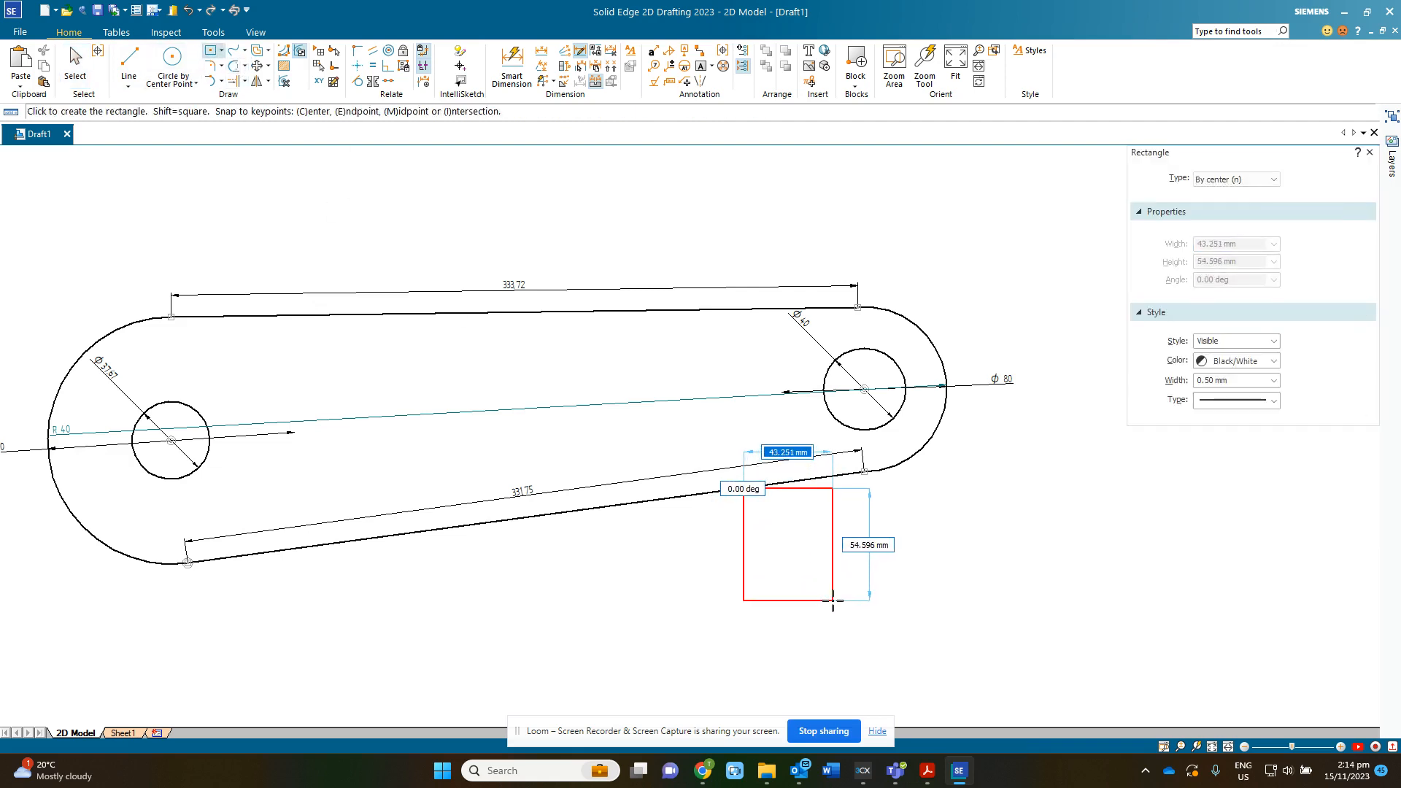
pyautogui.rightClick(1007, 580)
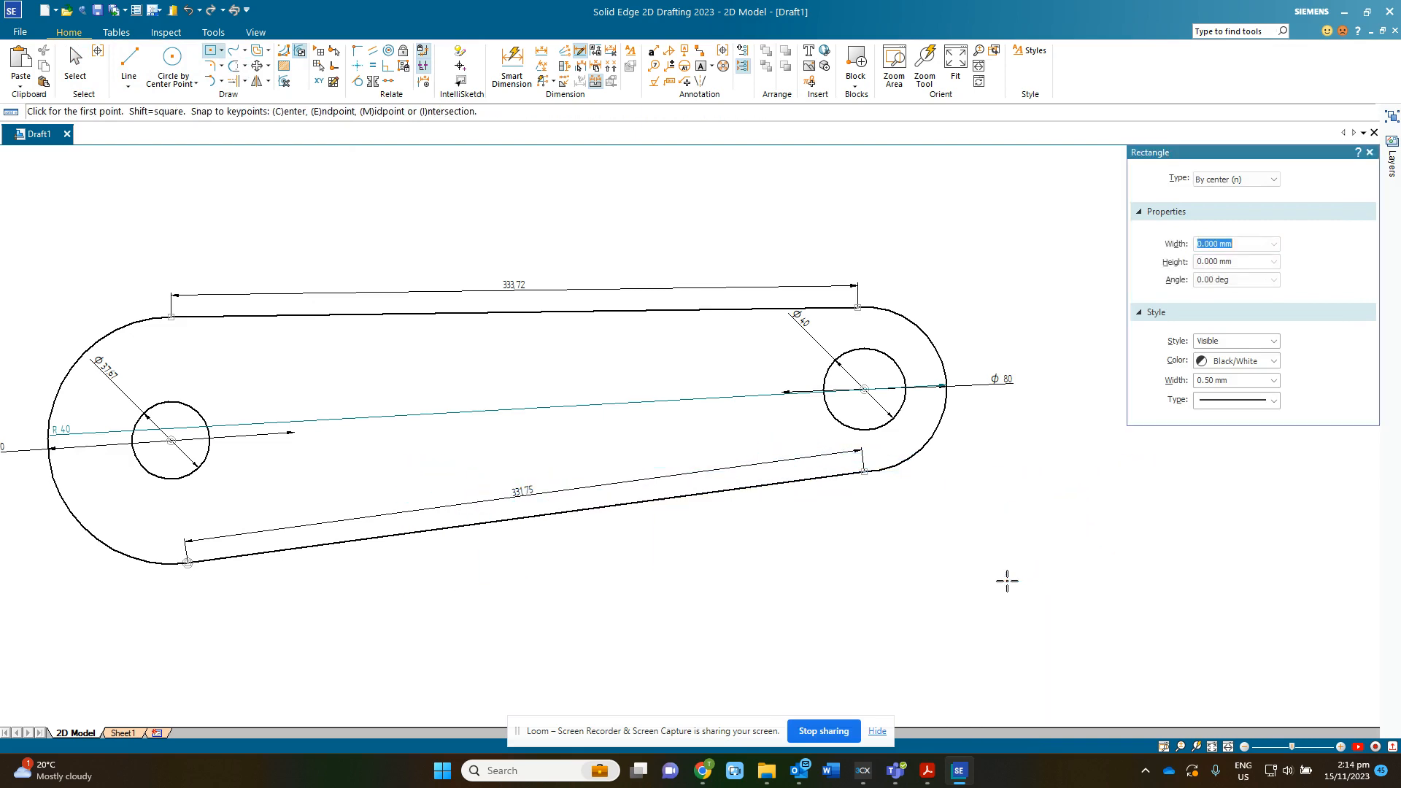
pyautogui.click(823, 570)
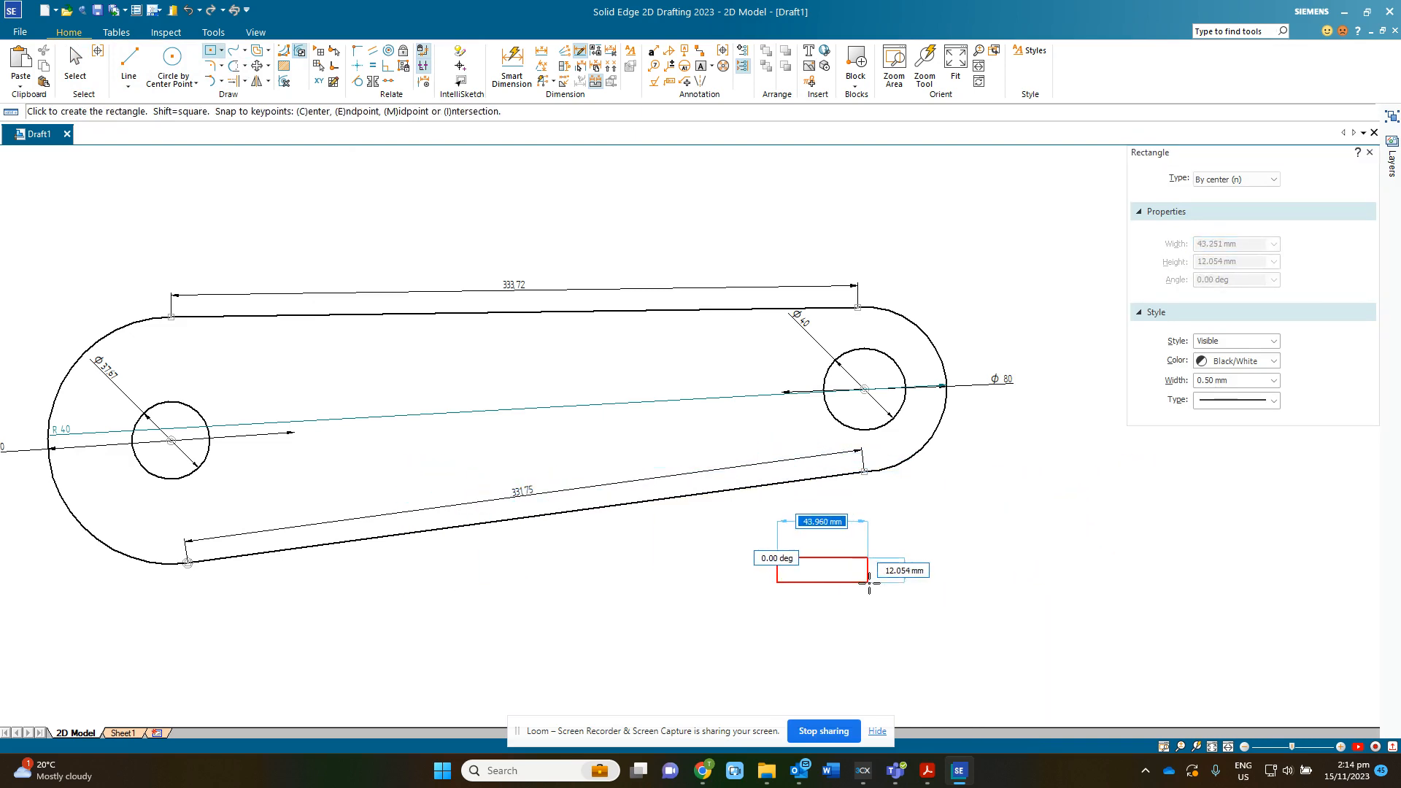
pyautogui.click(969, 611)
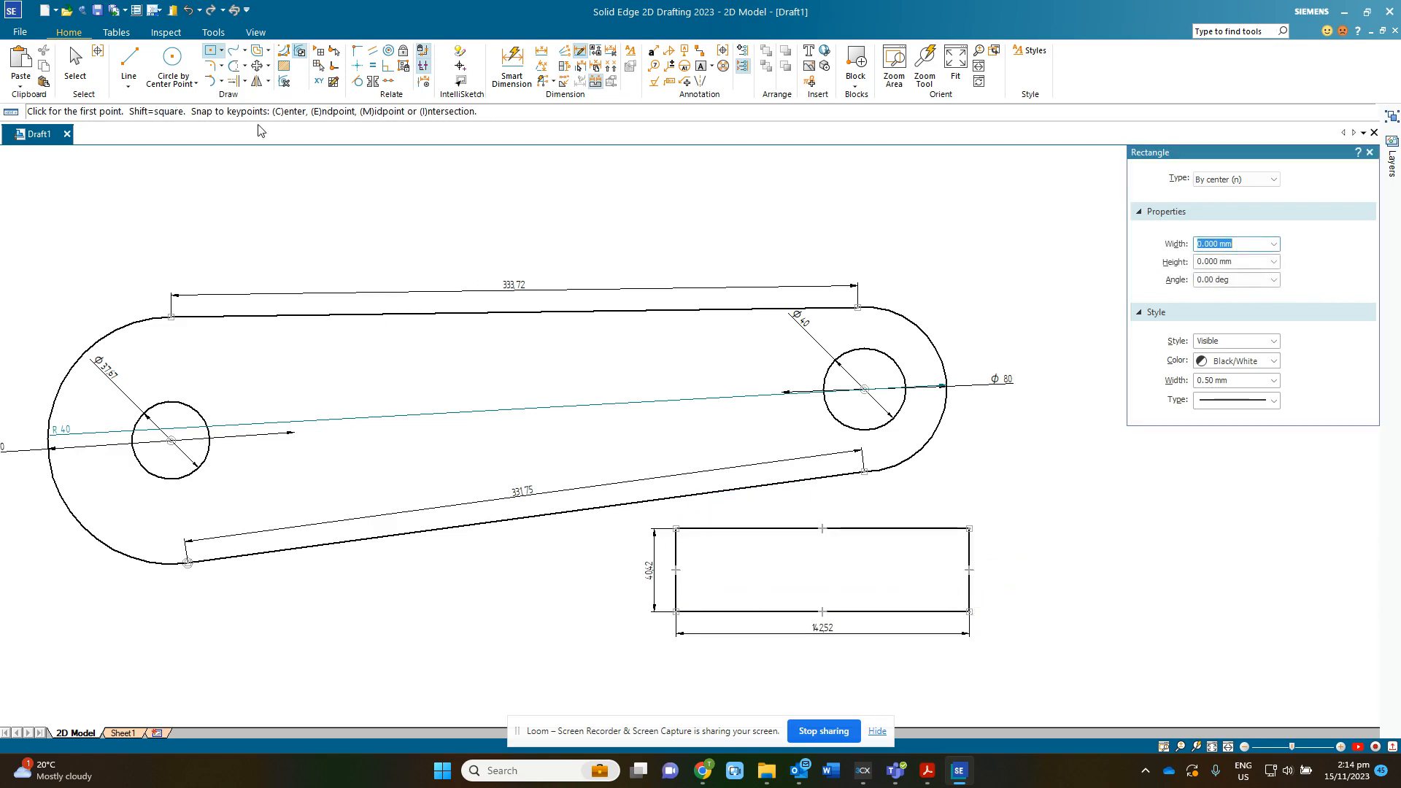
# Fillet the rectangle's upper-right corner with a radius of about 8.5 mm
pyautogui.click(215, 71)
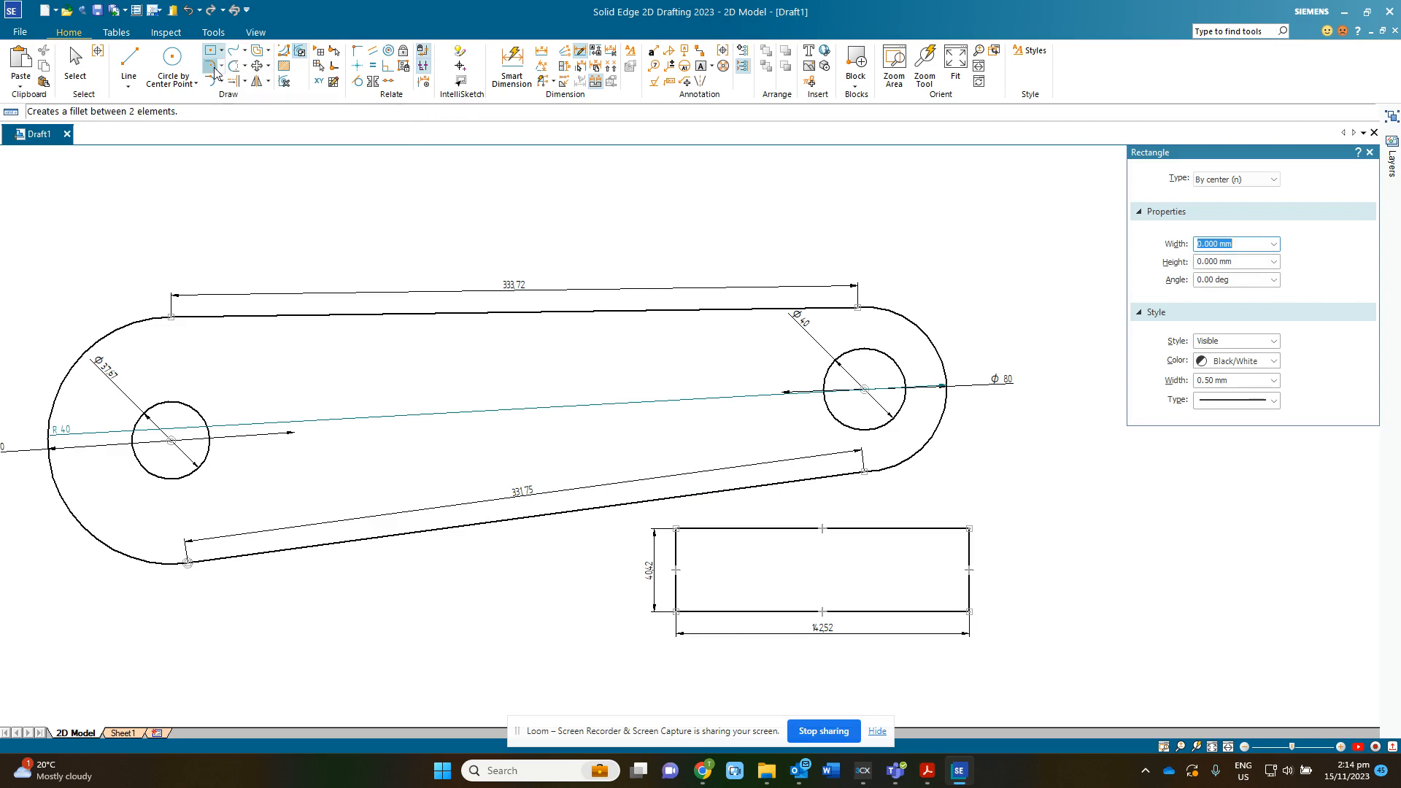
pyautogui.click(949, 537)
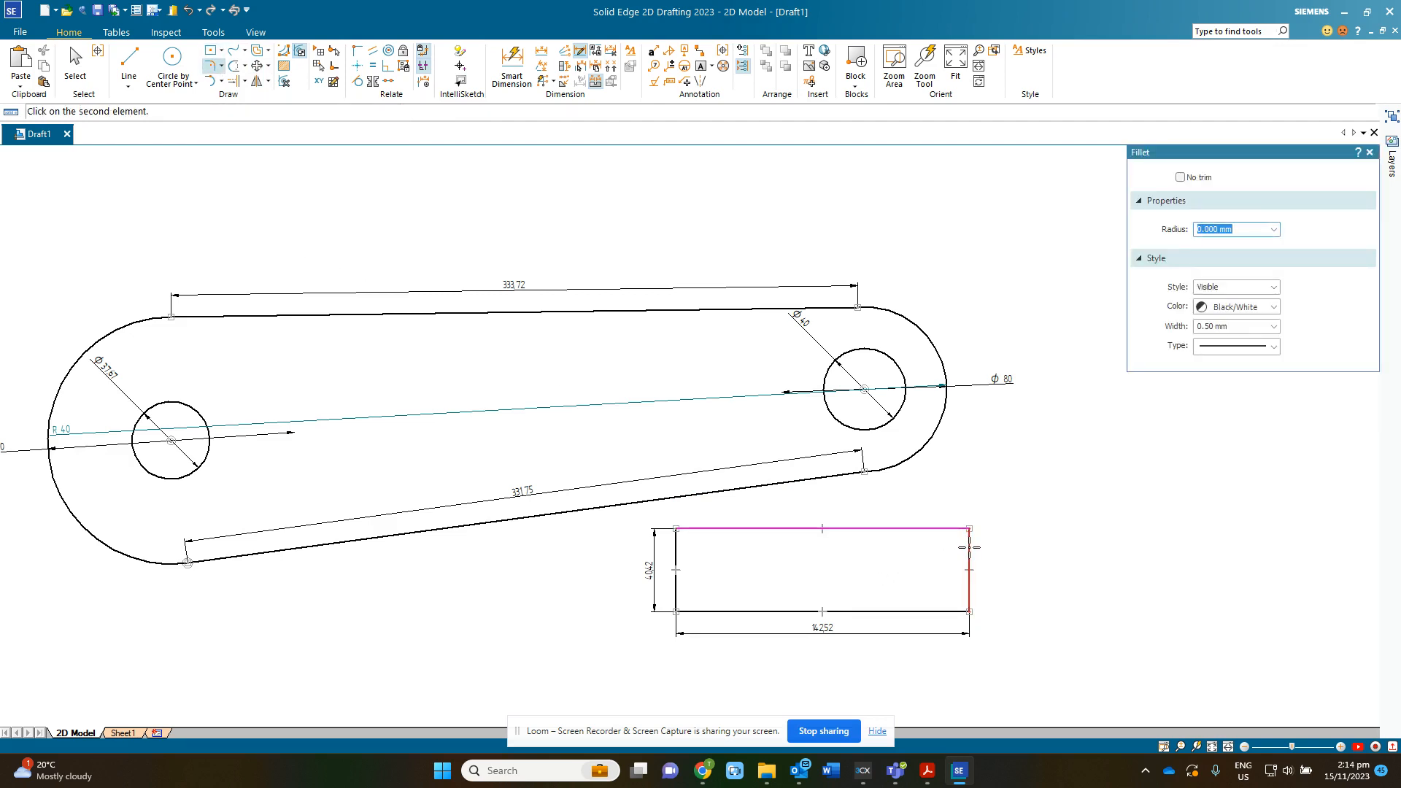
pyautogui.click(966, 543)
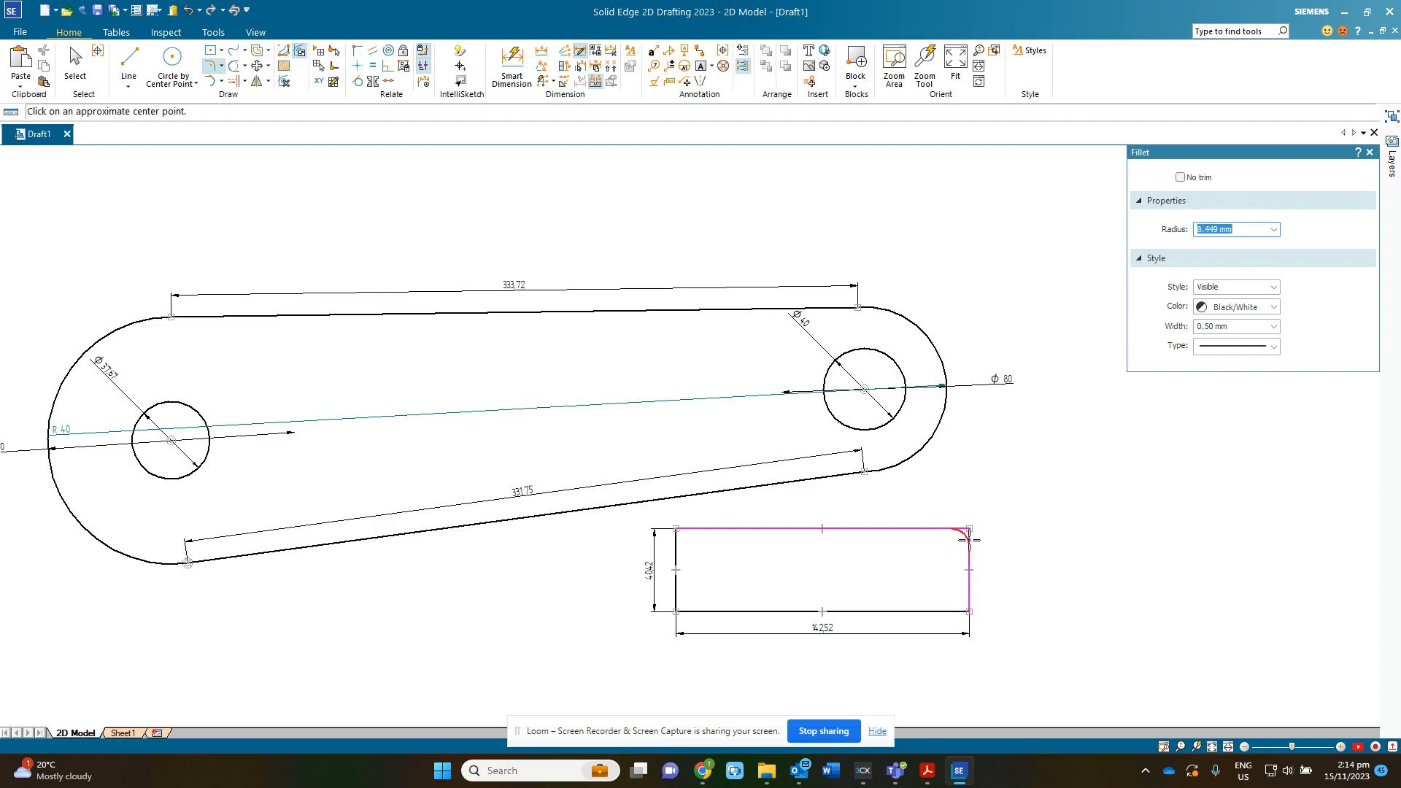
pyautogui.click(964, 540)
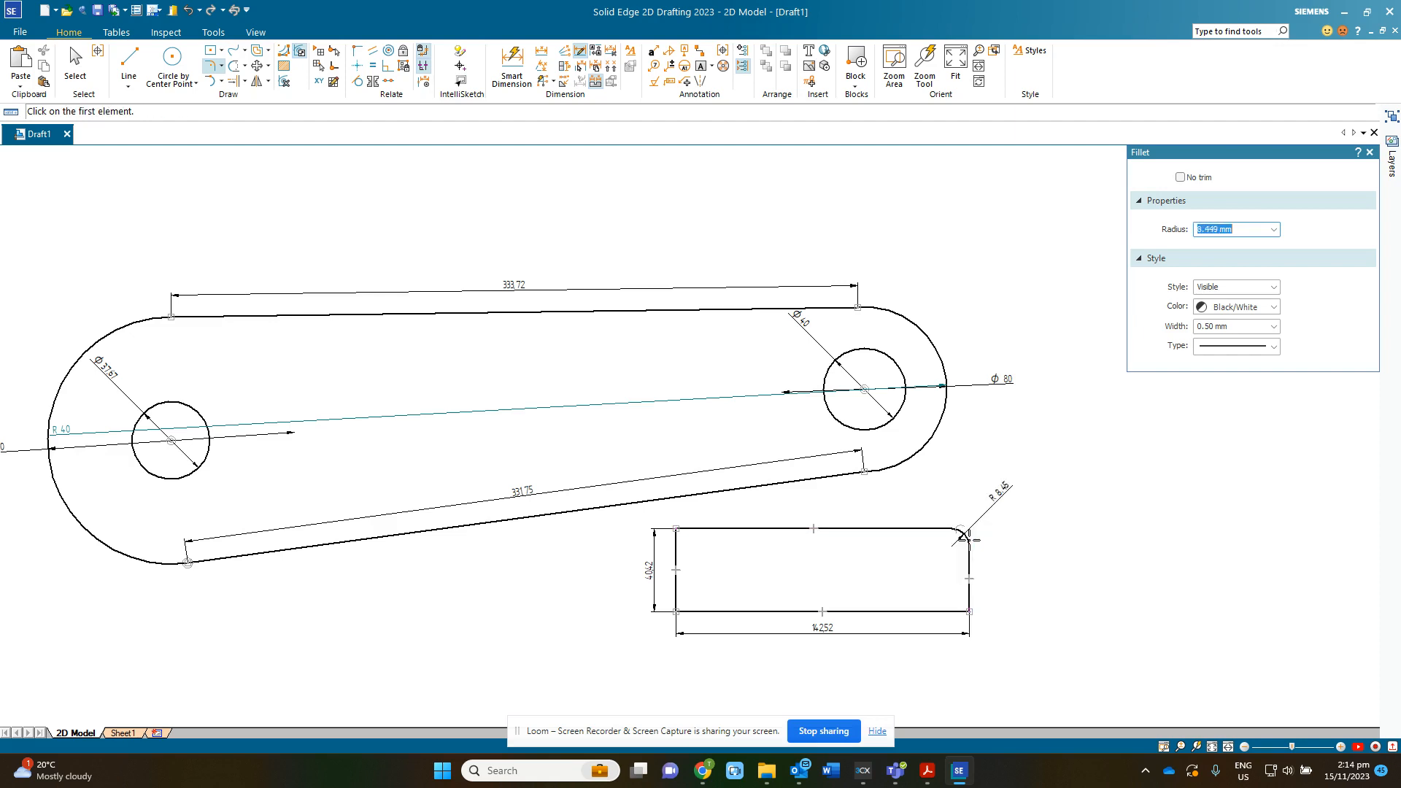
# Try a fillet of about 13.4 mm radius on the rectangle's lower-right corner, and undo it
pyautogui.click(967, 594)
pyautogui.click(946, 610)
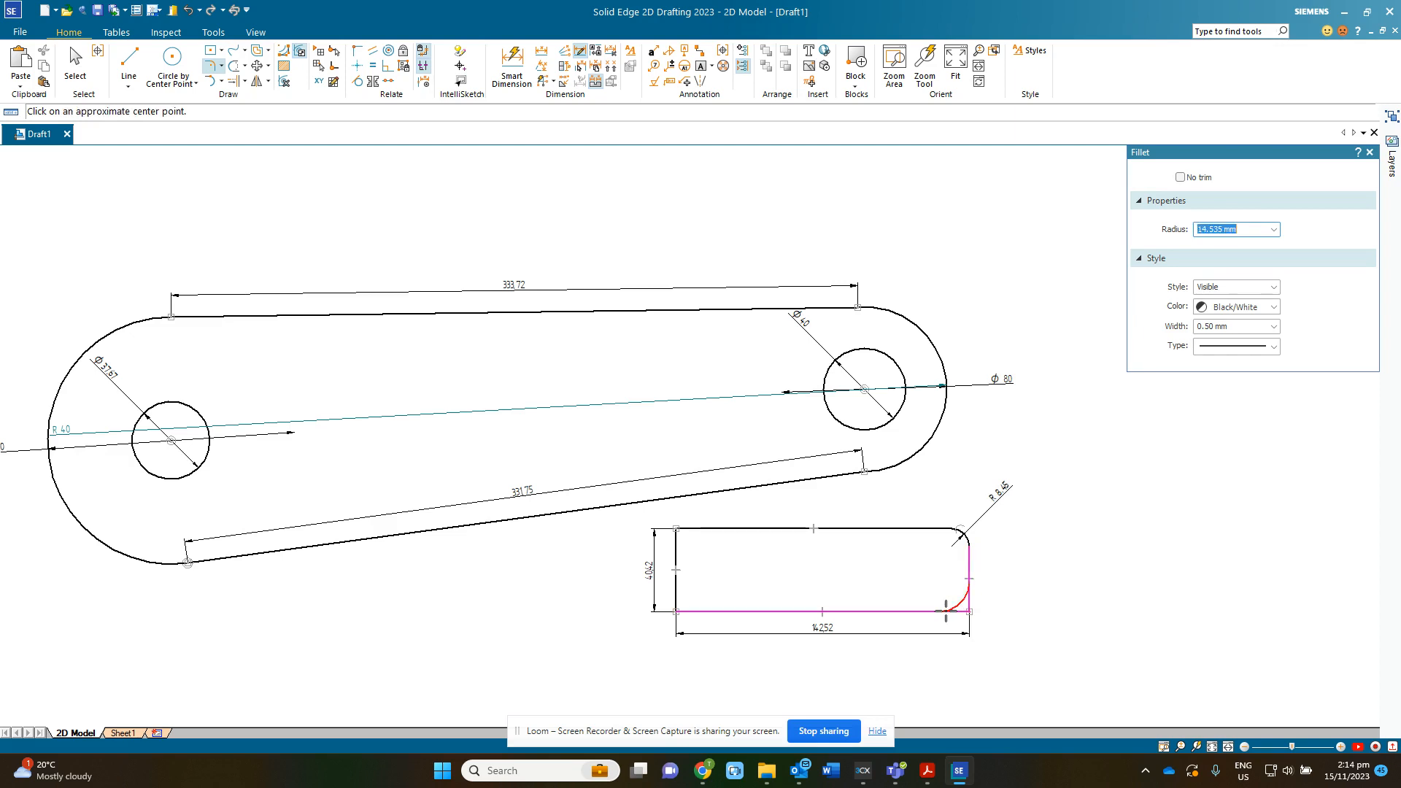
pyautogui.click(952, 609)
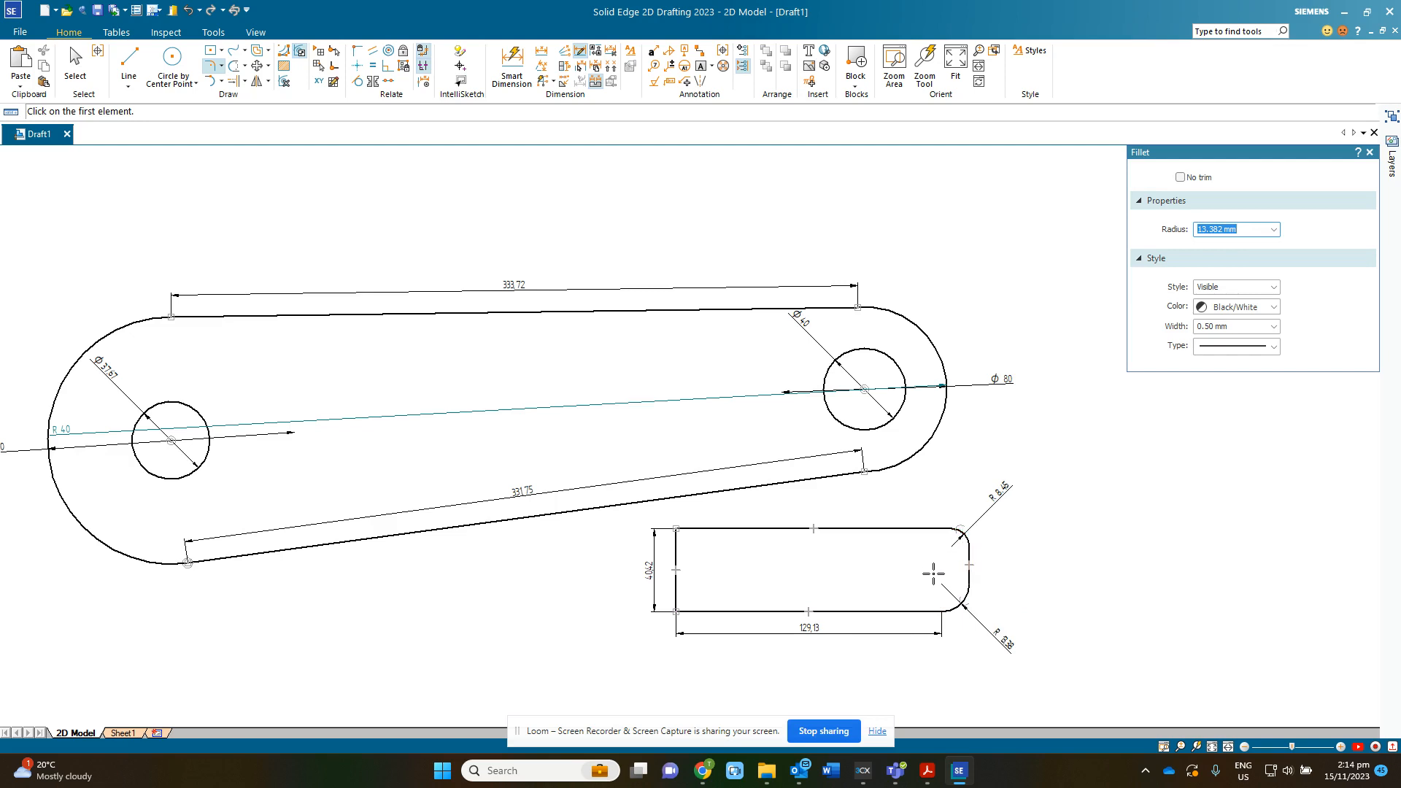
pyautogui.press('Escape')
pyautogui.hotkey('ctrl', 'z')
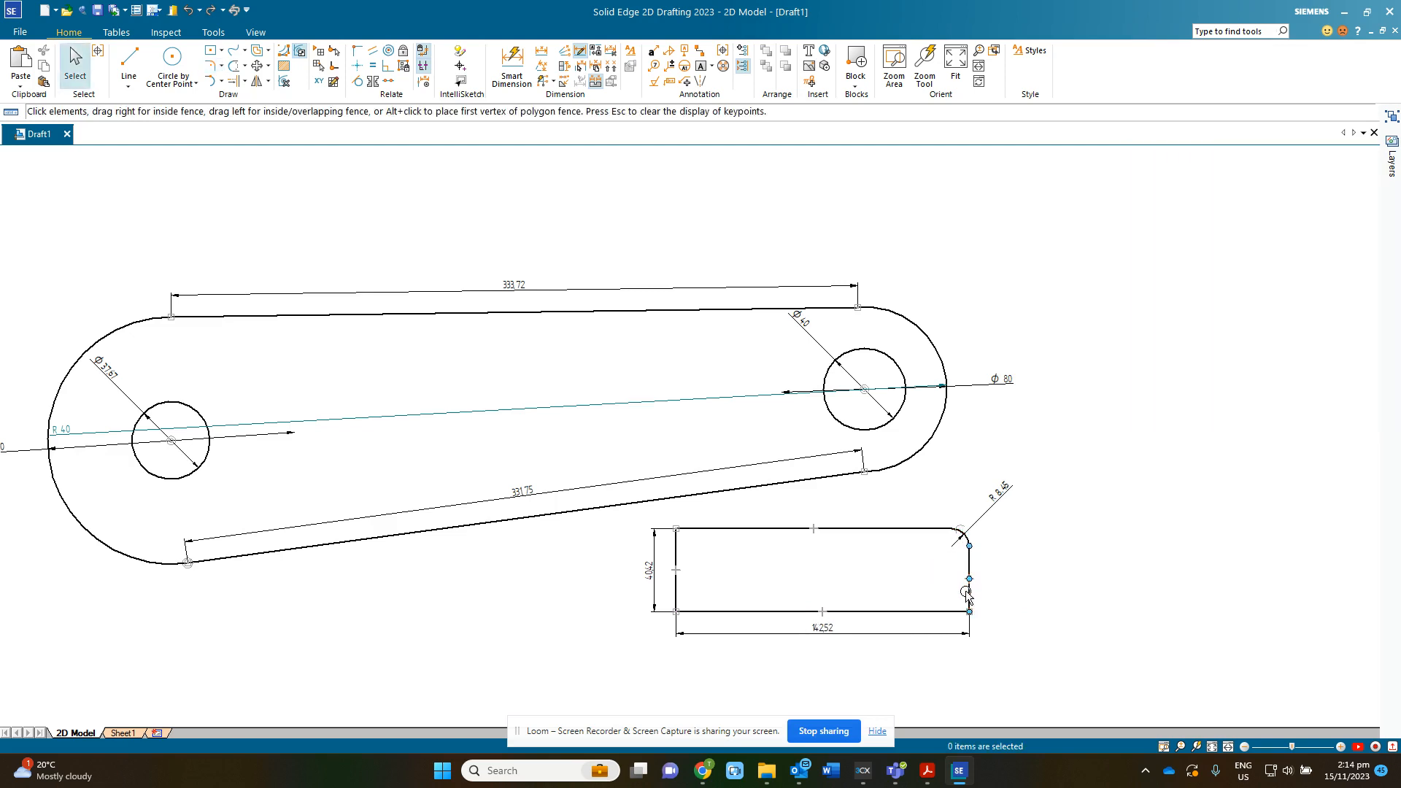
pyautogui.click(969, 595)
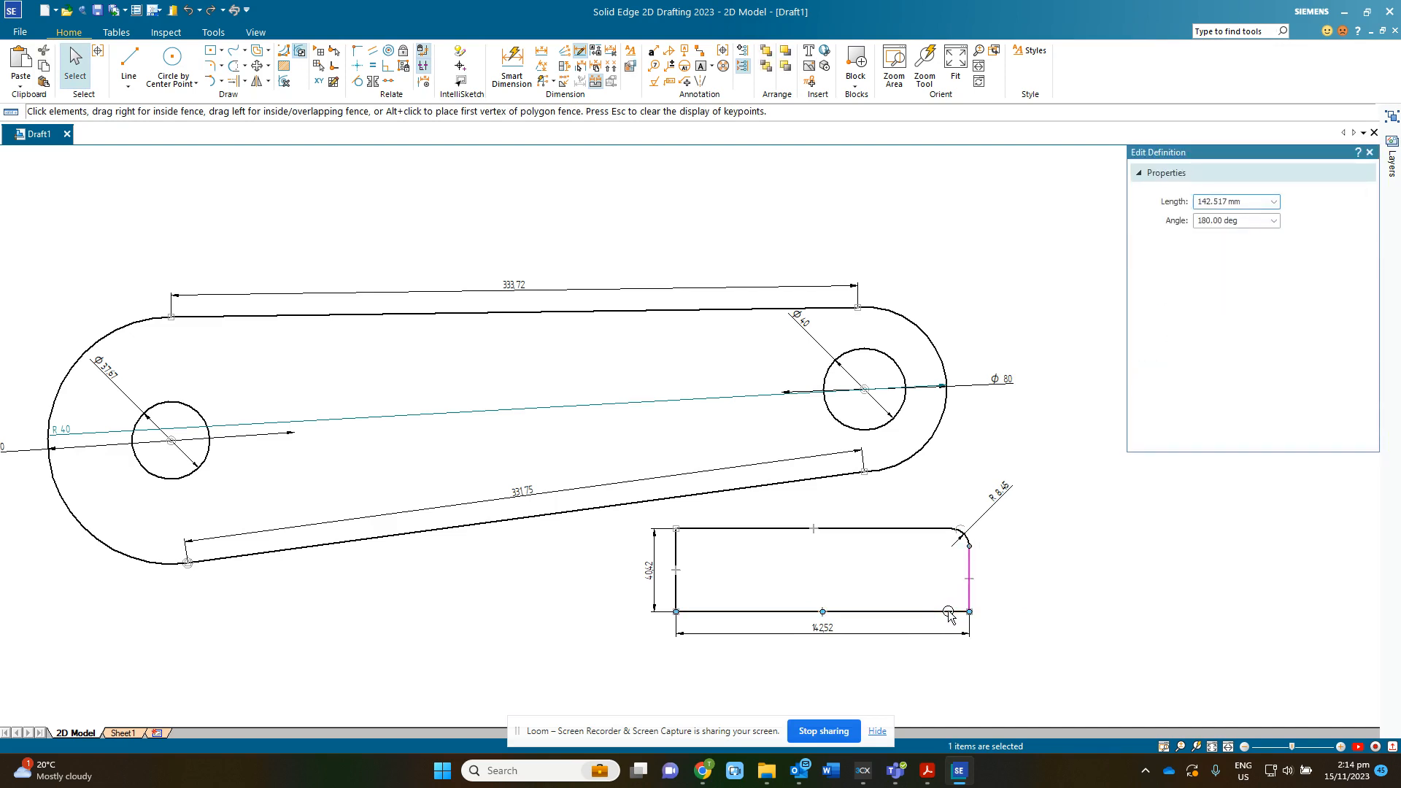
pyautogui.click(949, 612)
pyautogui.click(970, 597)
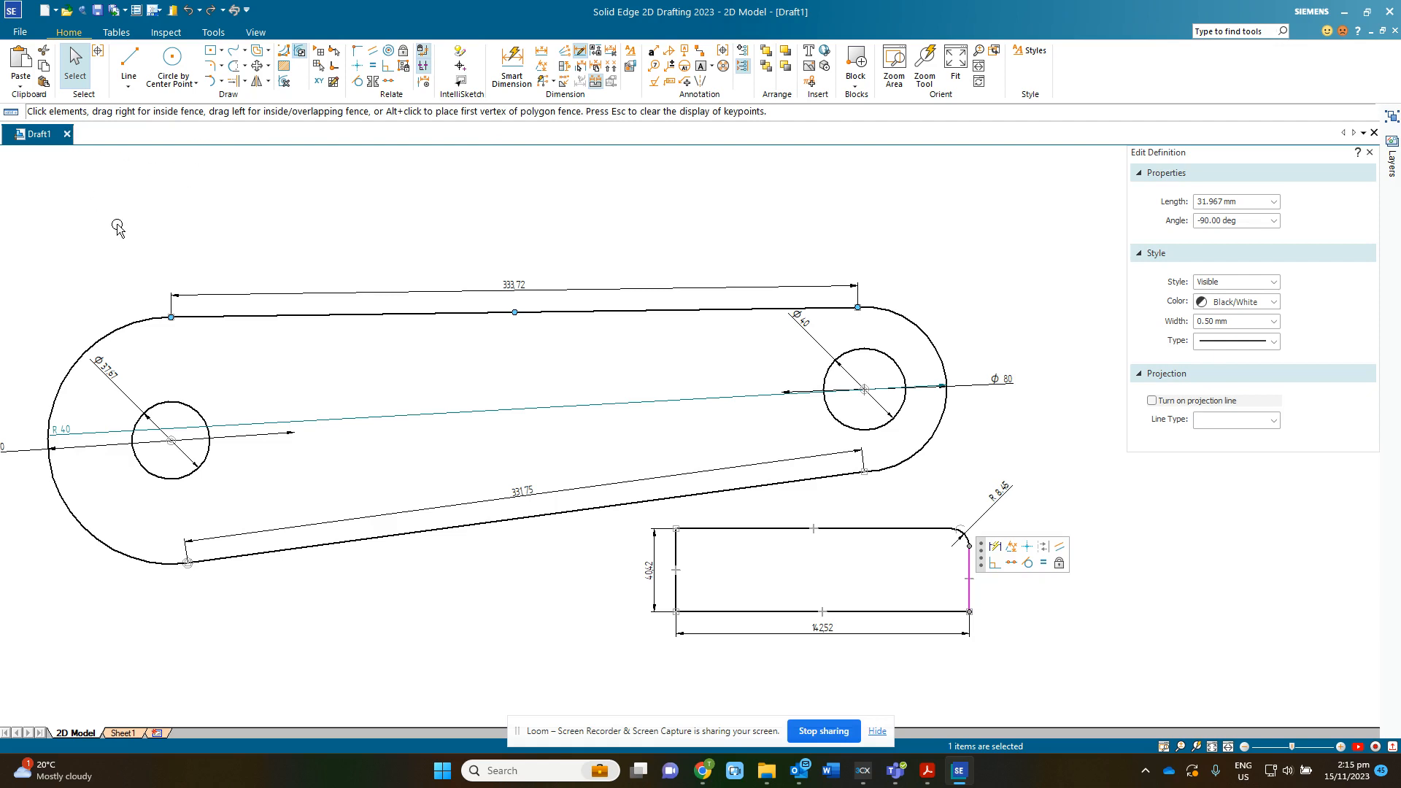
# Start saving the drawing under a new name, with AutoCAD DXF as the file type and Part 30 as the name
pyautogui.click(19, 33)
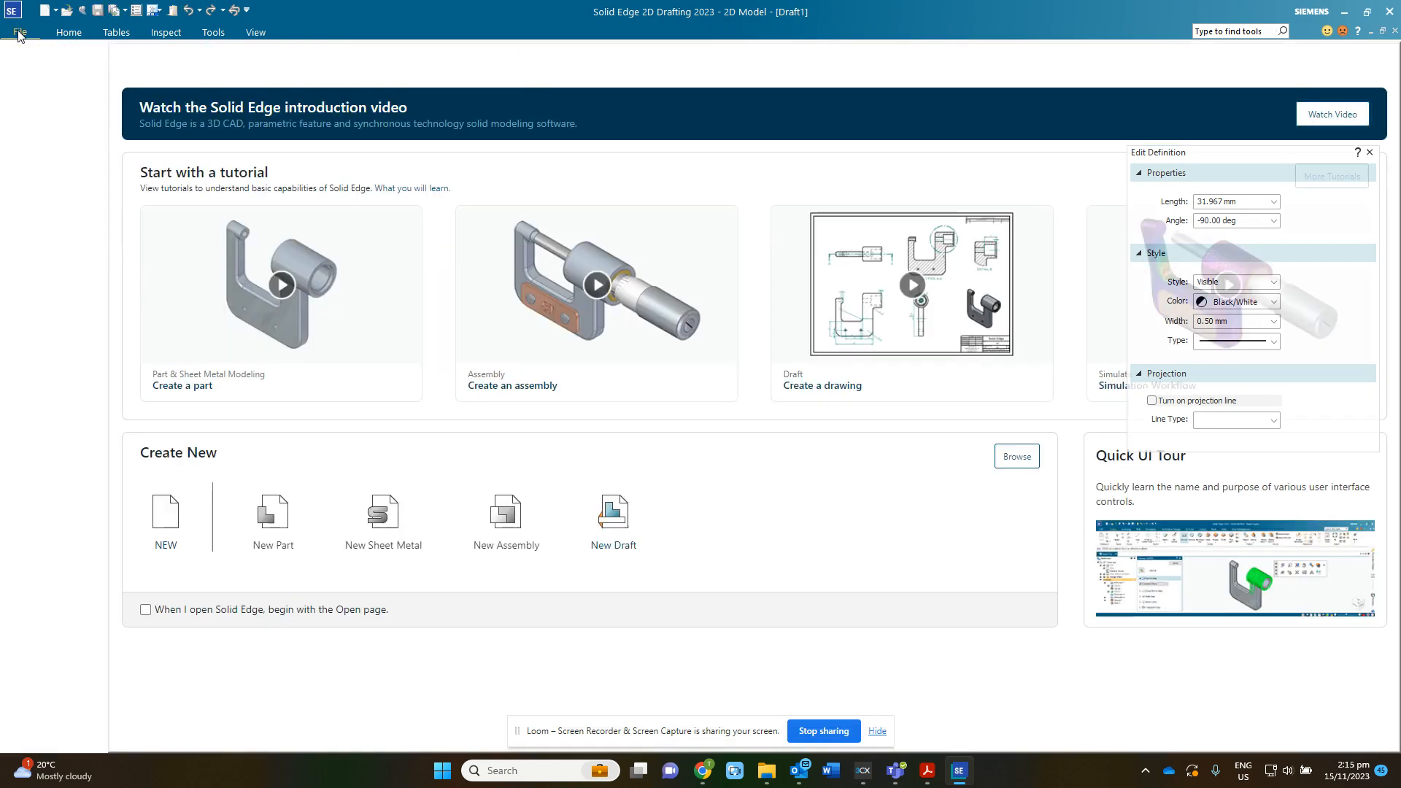
pyautogui.click(80, 247)
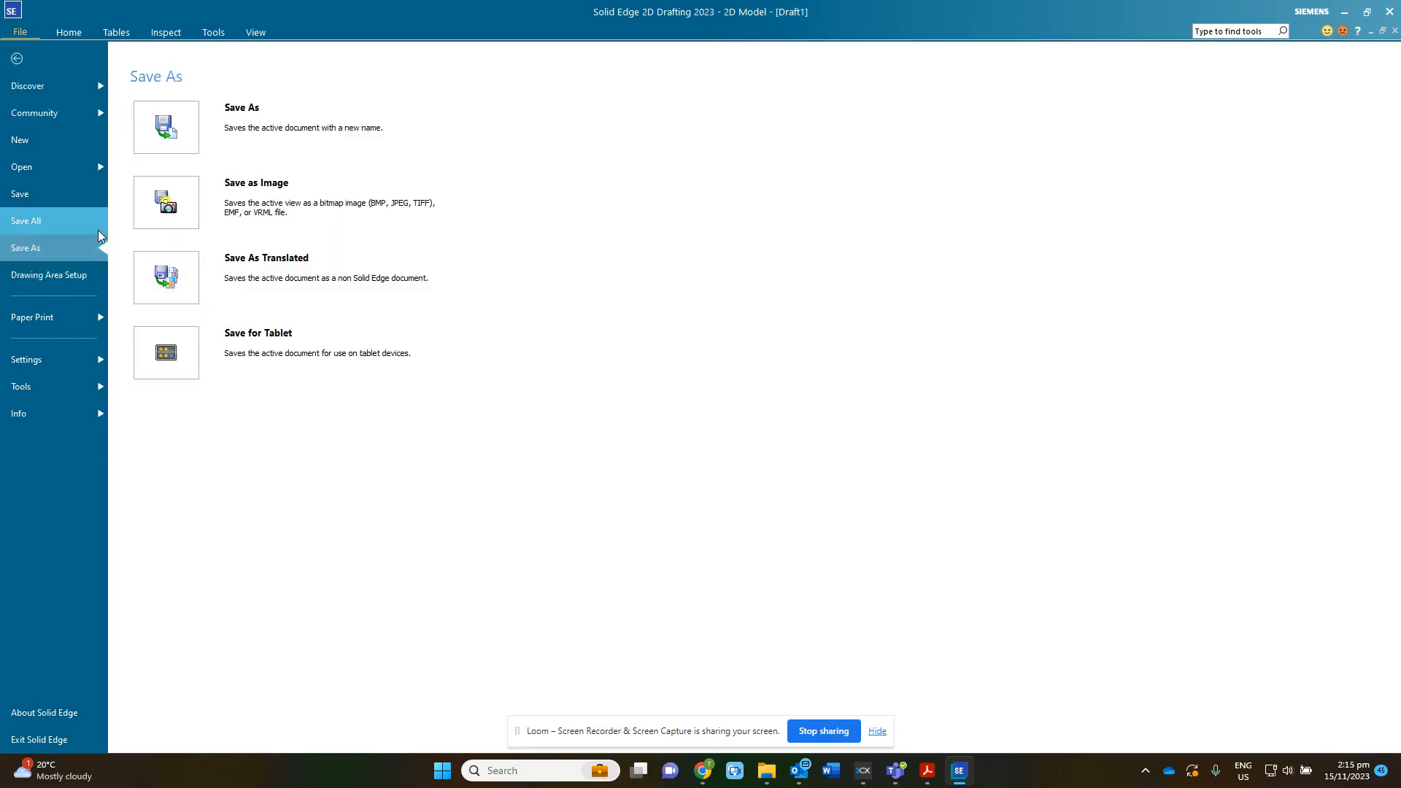
pyautogui.click(166, 127)
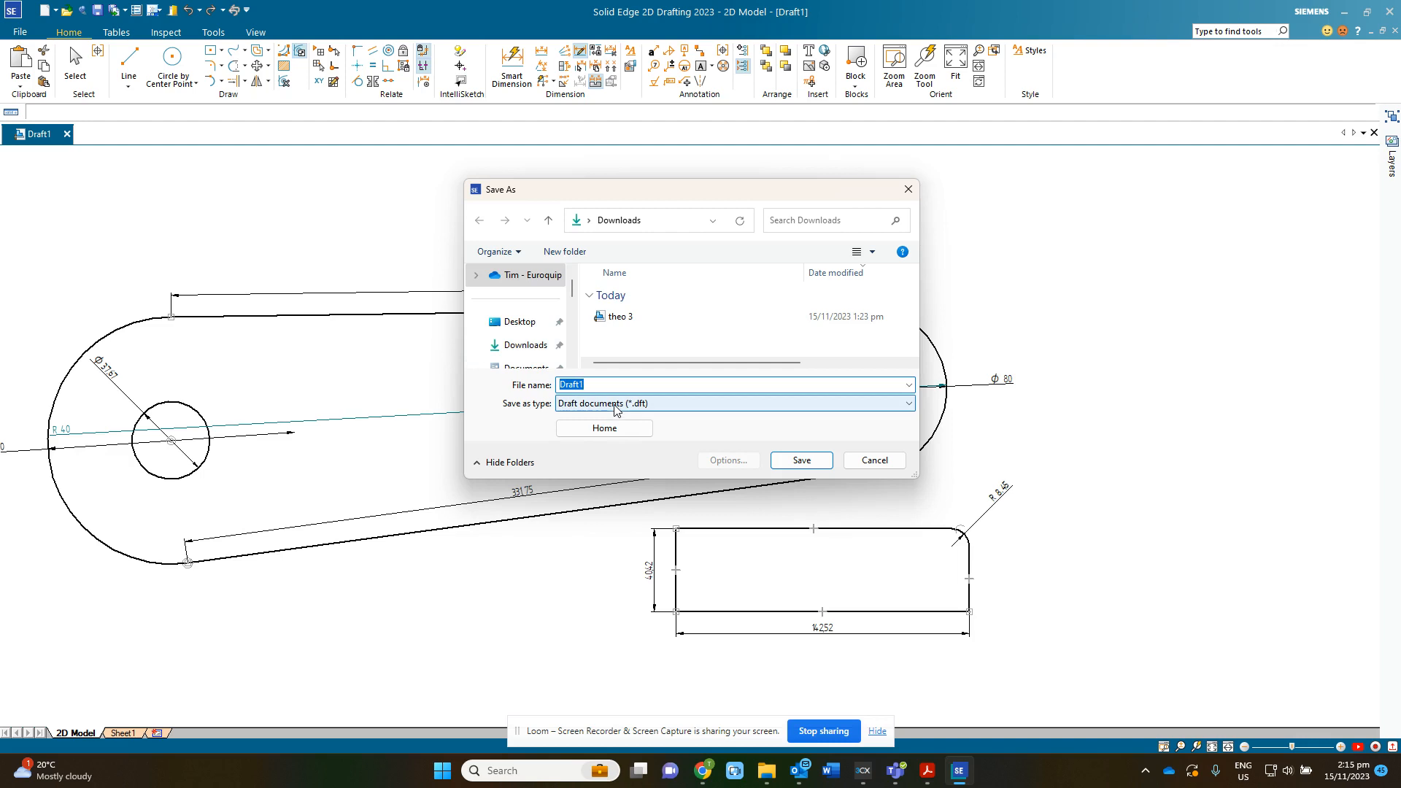
pyautogui.click(615, 405)
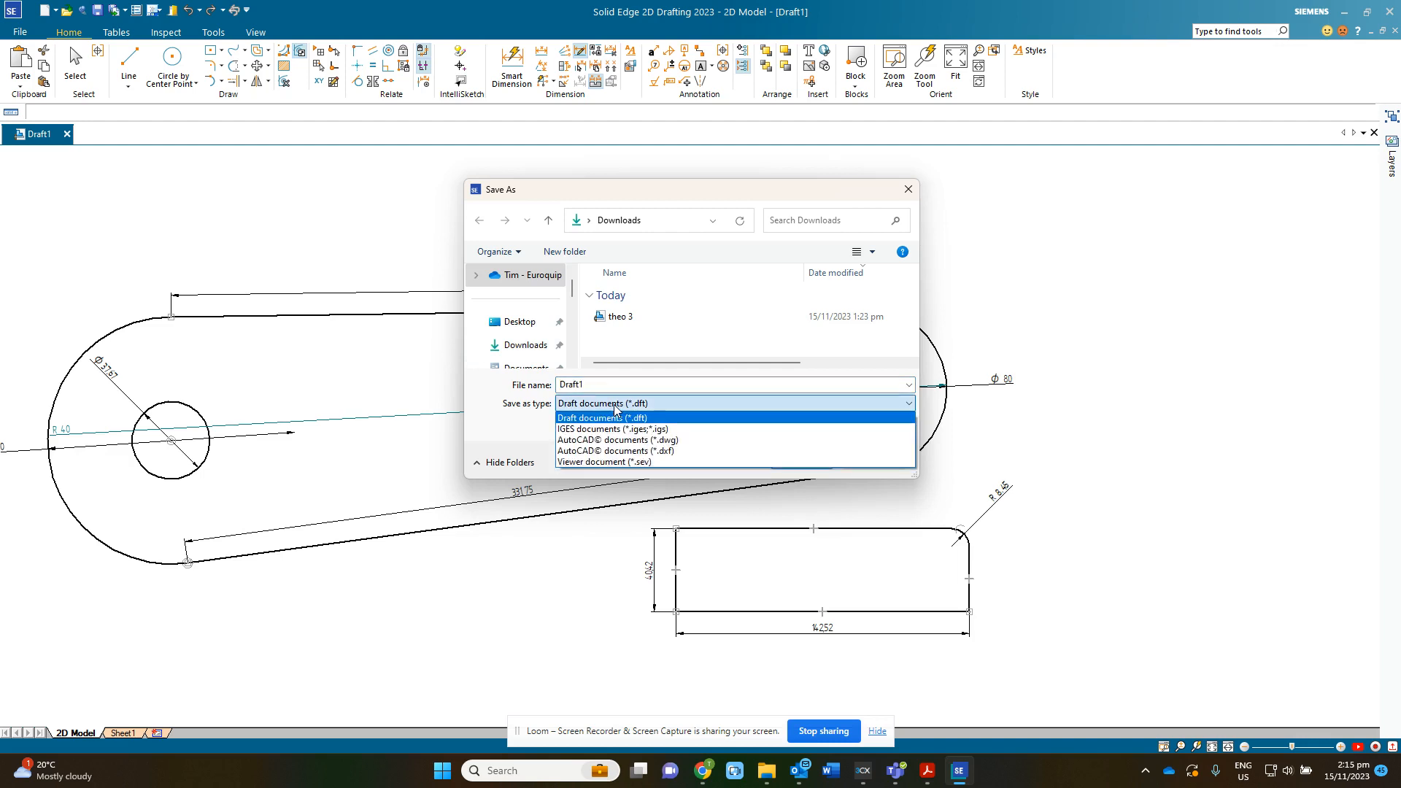
pyautogui.click(628, 451)
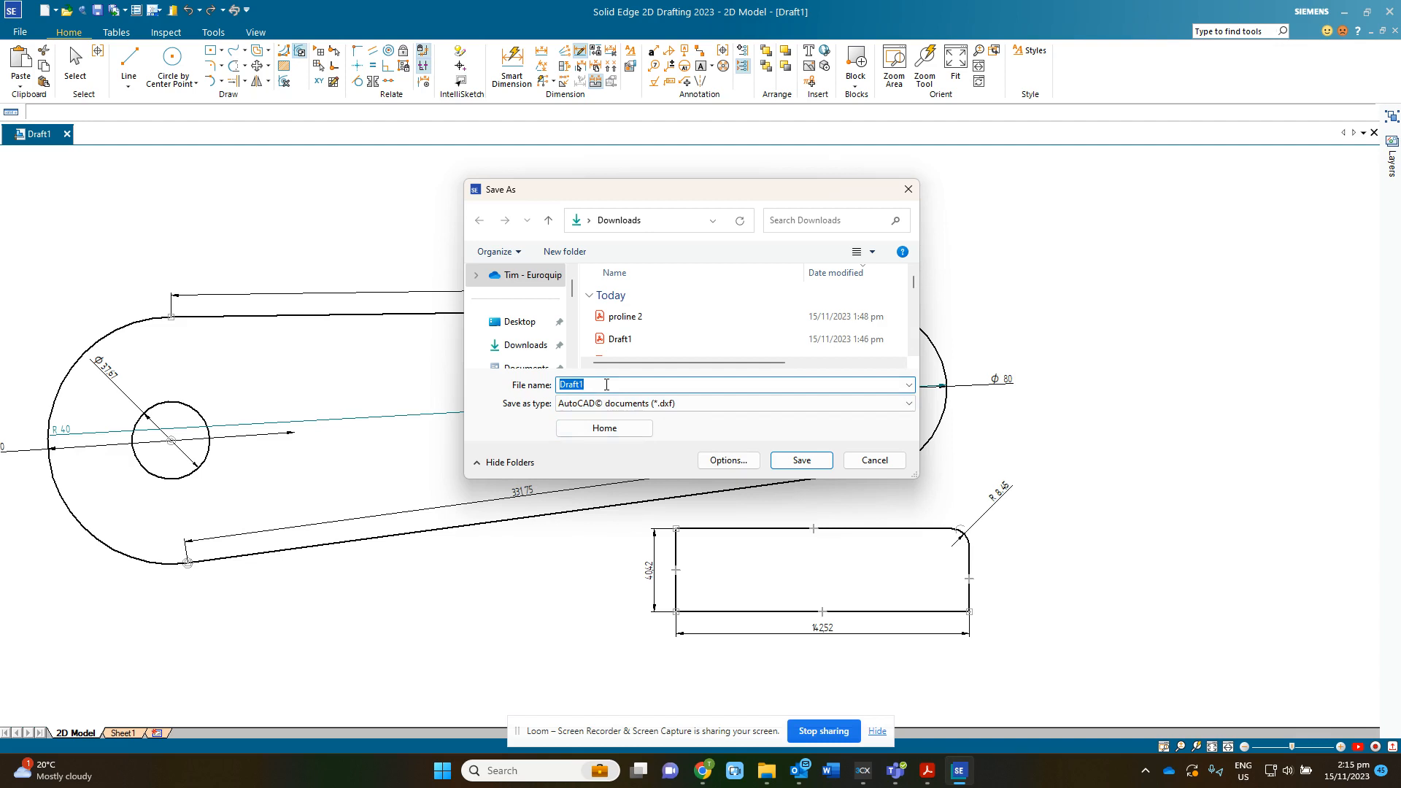
pyautogui.write('Part 30')
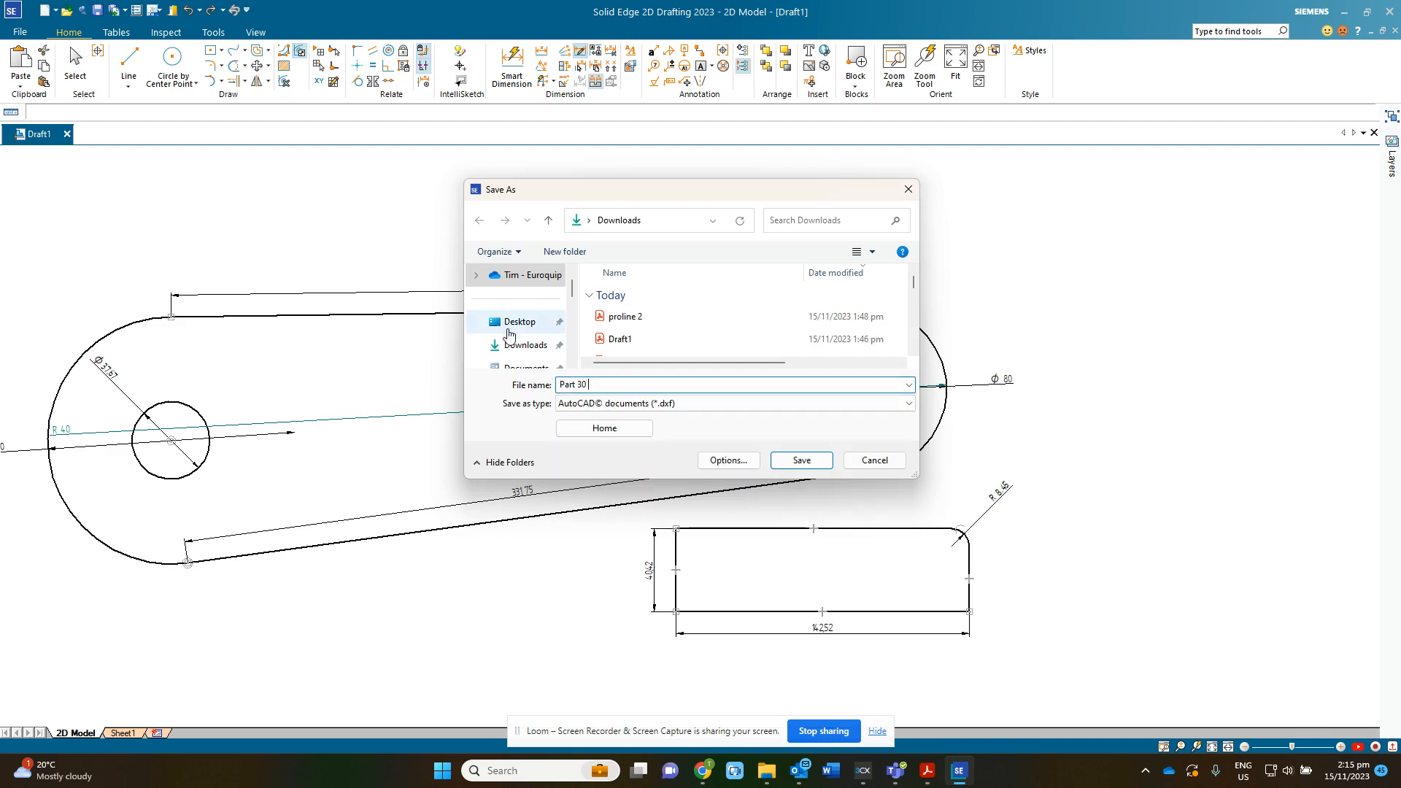
# Choose the Shapes folder as the destination and save the DXF file there
pyautogui.scroll(-3, 494, 309)
pyautogui.click(518, 346)
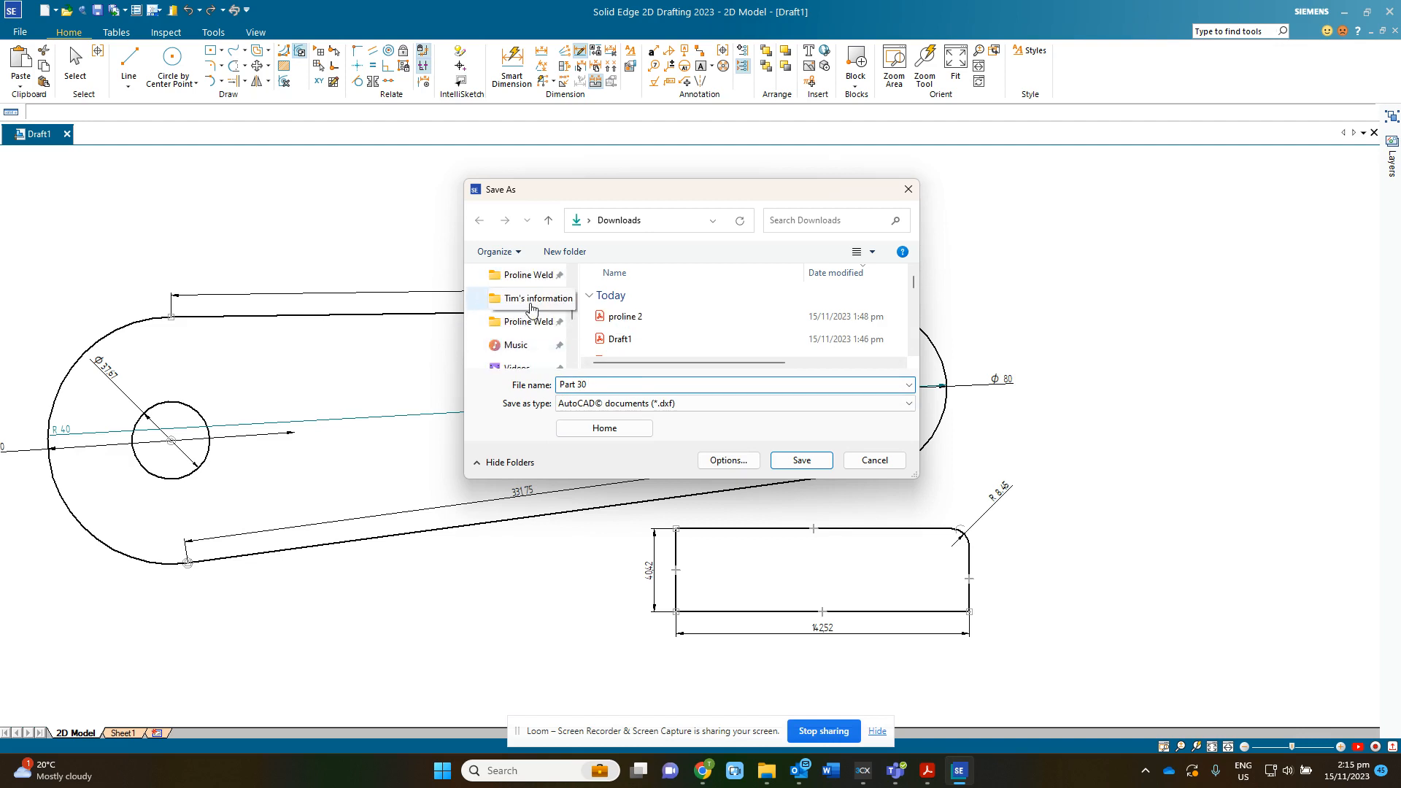
pyautogui.scroll(-5, 718, 314)
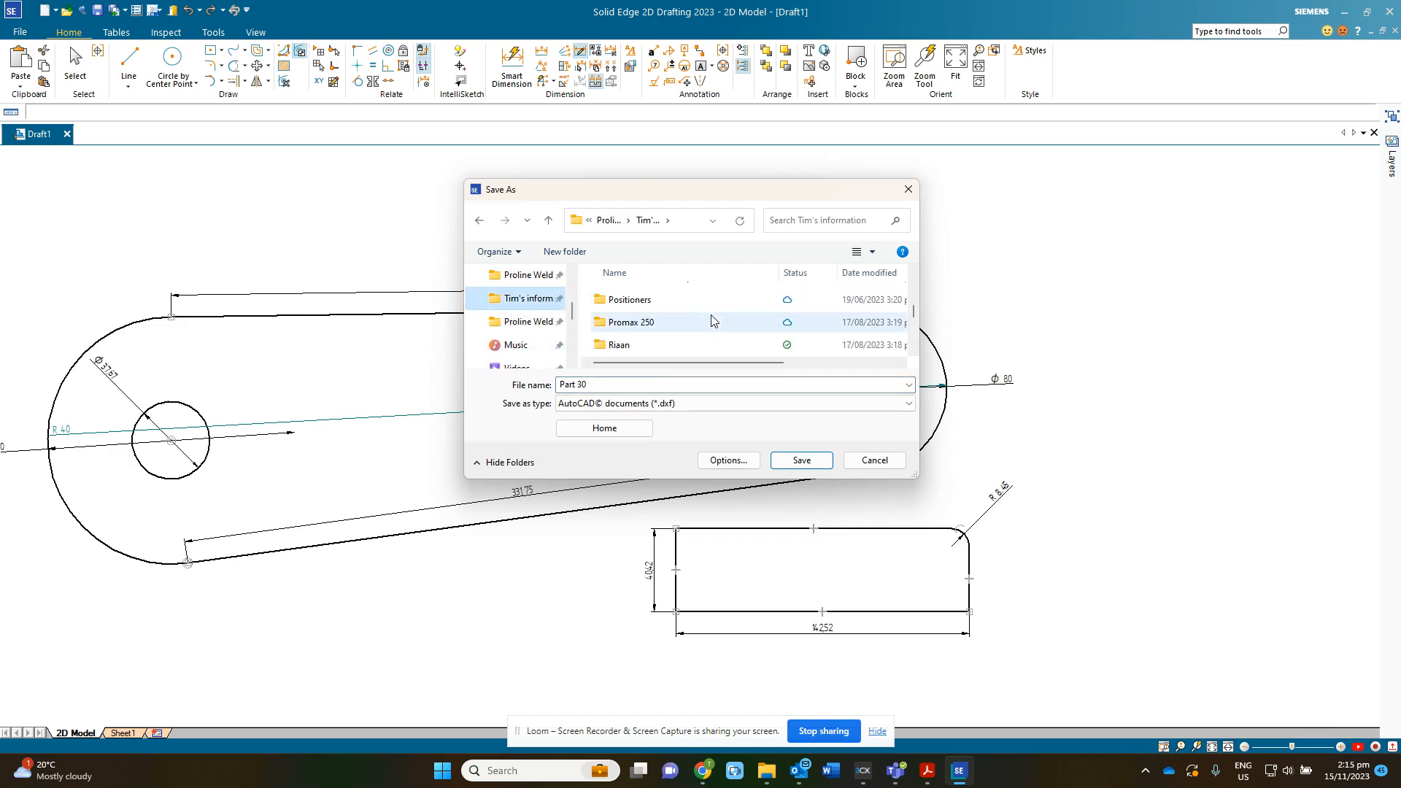
pyautogui.doubleClick(640, 347)
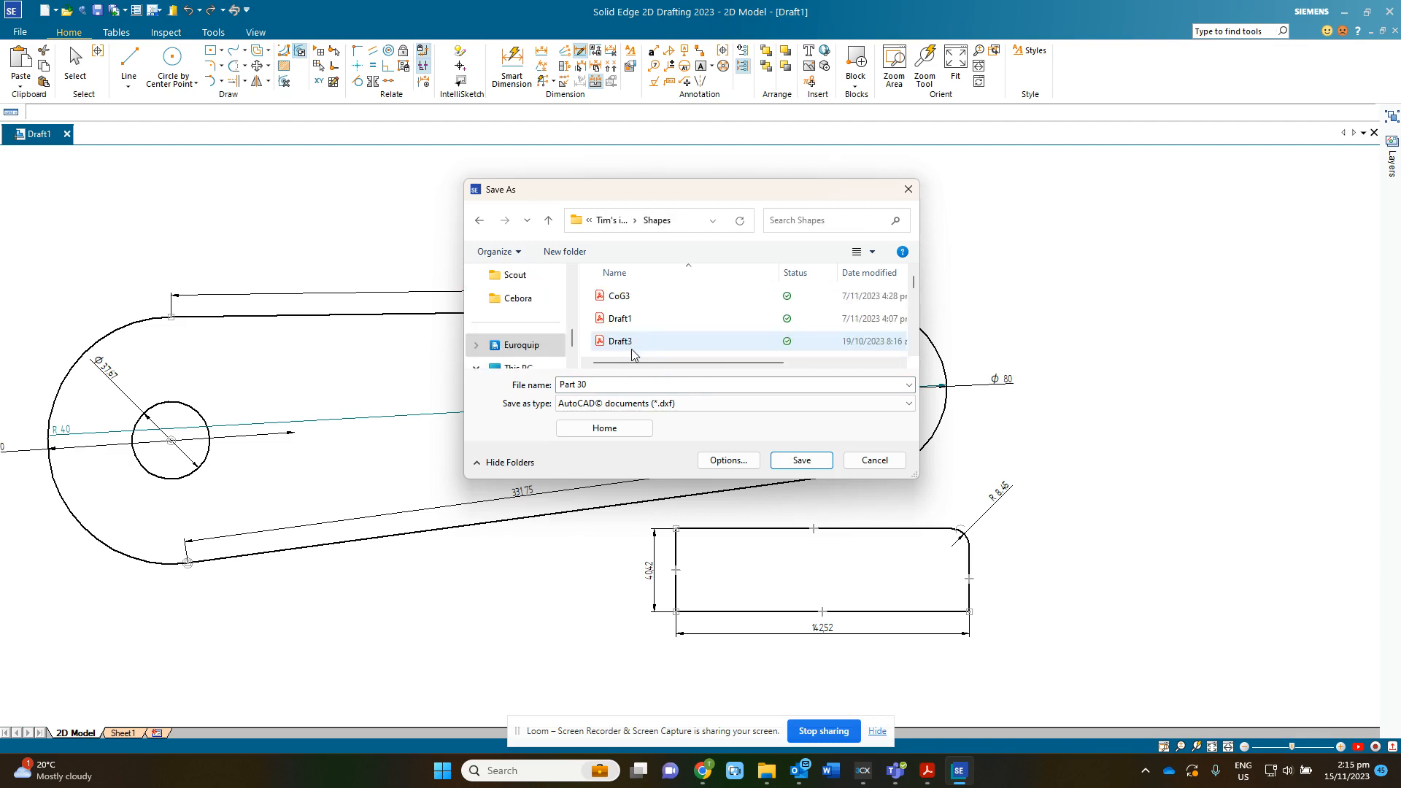
pyautogui.click(800, 460)
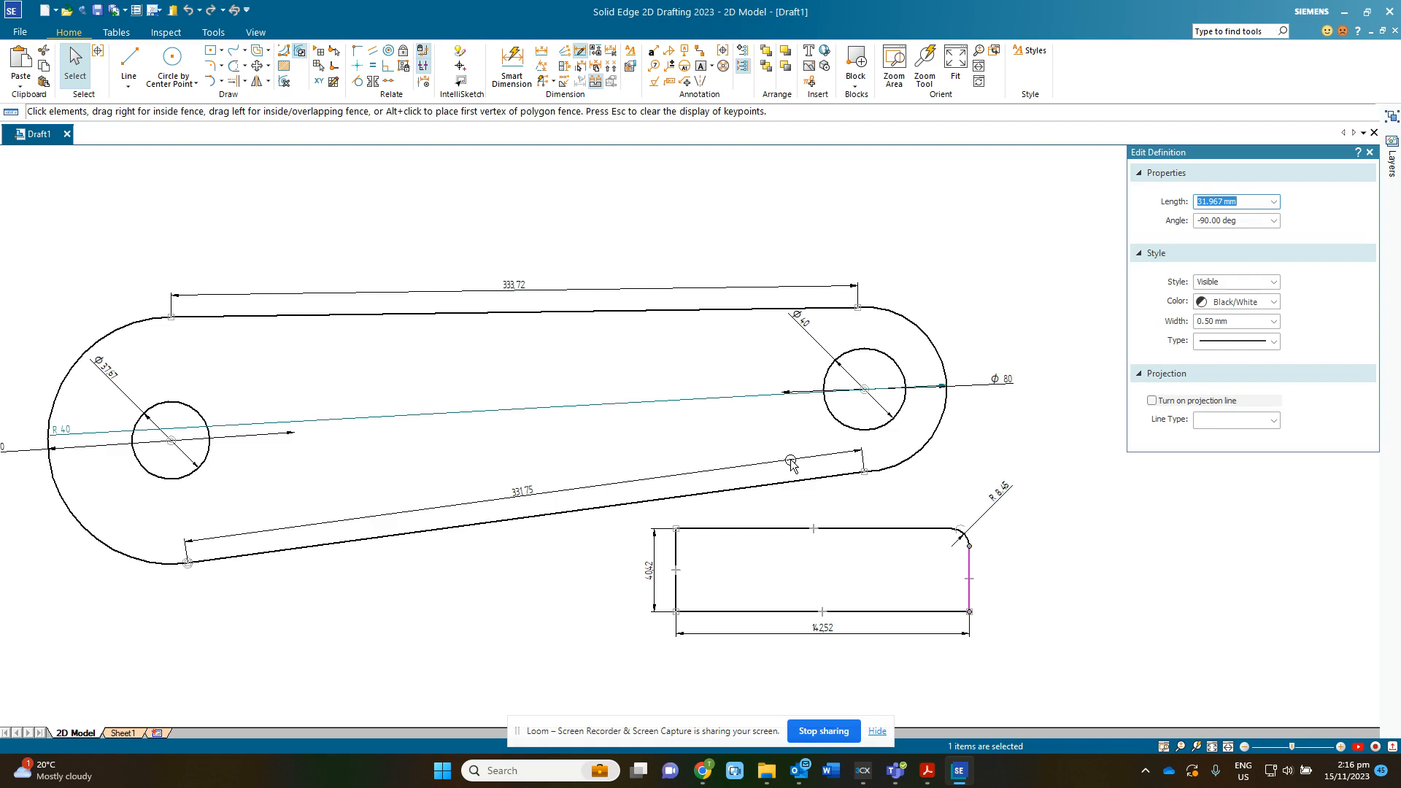
pyautogui.hotkey('alt', 'Tab')
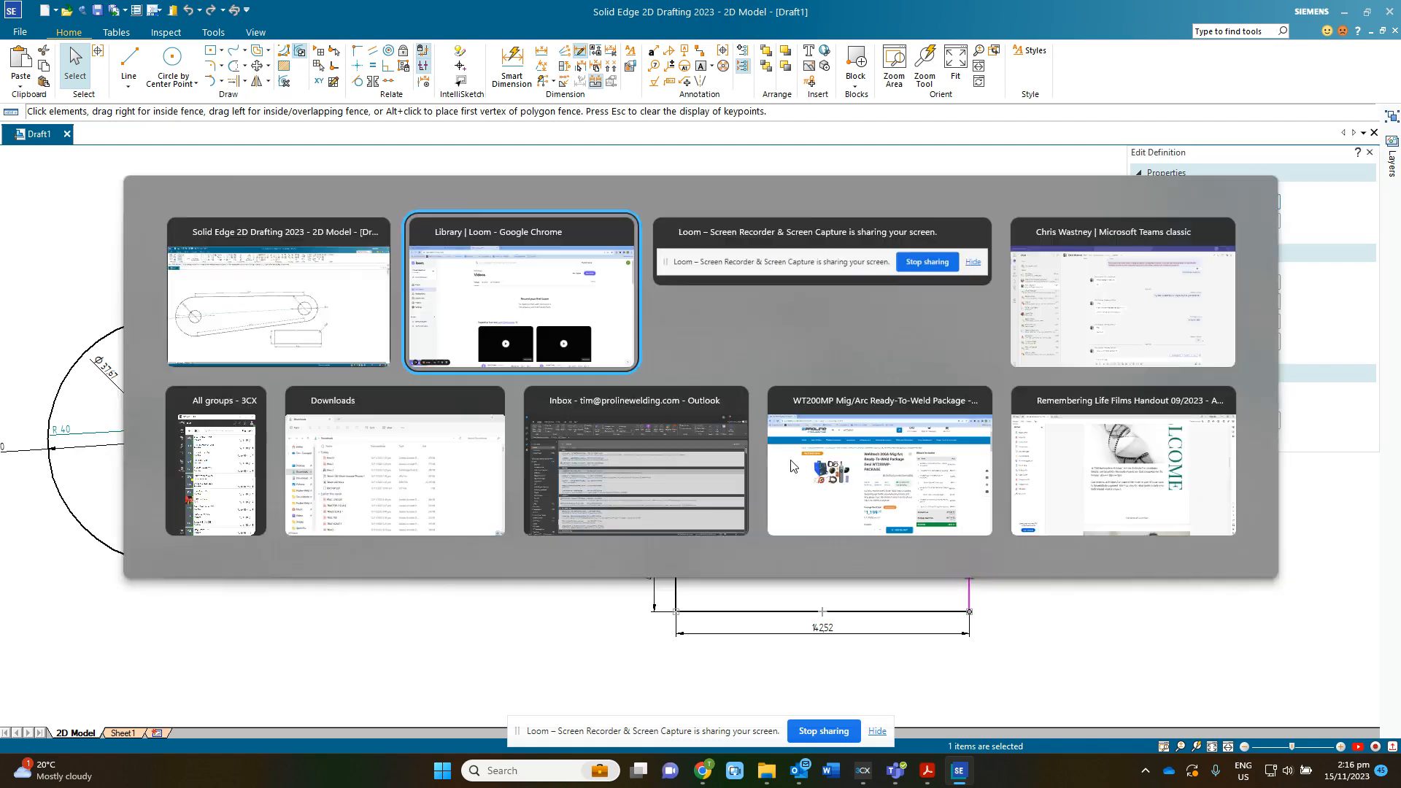